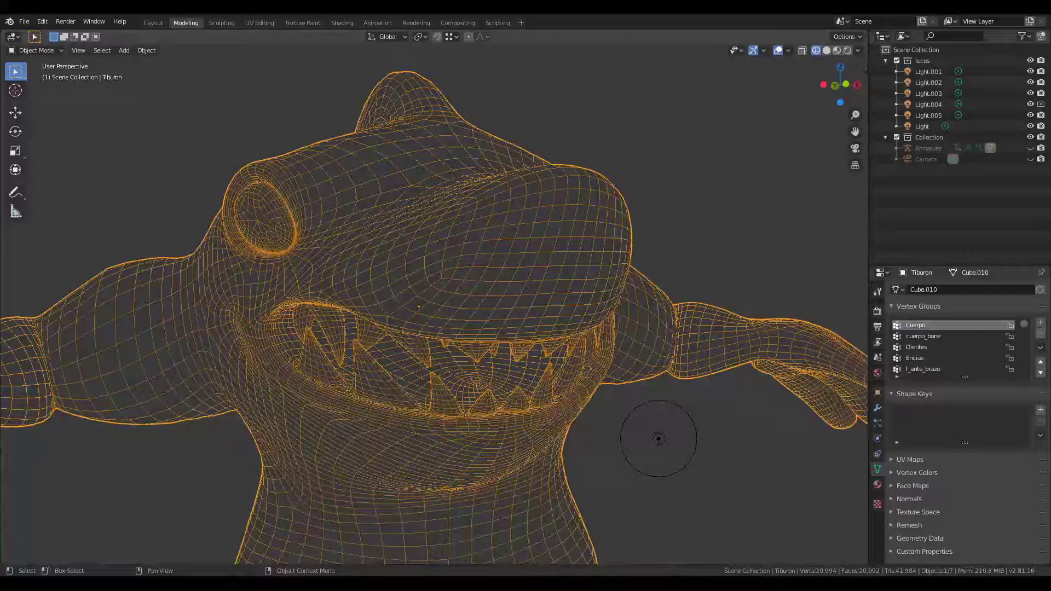
# Zoom in on the shark 'Tiburon' and change its display from wireframe to solid shading.
pyautogui.moveTo(599, 382)
pyautogui.mouseDown(button='middle')
pyautogui.moveTo(481, 380)
pyautogui.moveTo(566, 390)
pyautogui.moveTo(659, 364)
pyautogui.moveTo(697, 383)
pyautogui.moveTo(714, 419)
pyautogui.moveTo(635, 429)
pyautogui.moveTo(582, 406)
pyautogui.mouseUp(button='middle')
pyautogui.scroll(2, 523, 370)
pyautogui.scroll(2, 541, 370)
pyautogui.scroll(3, 541, 369)
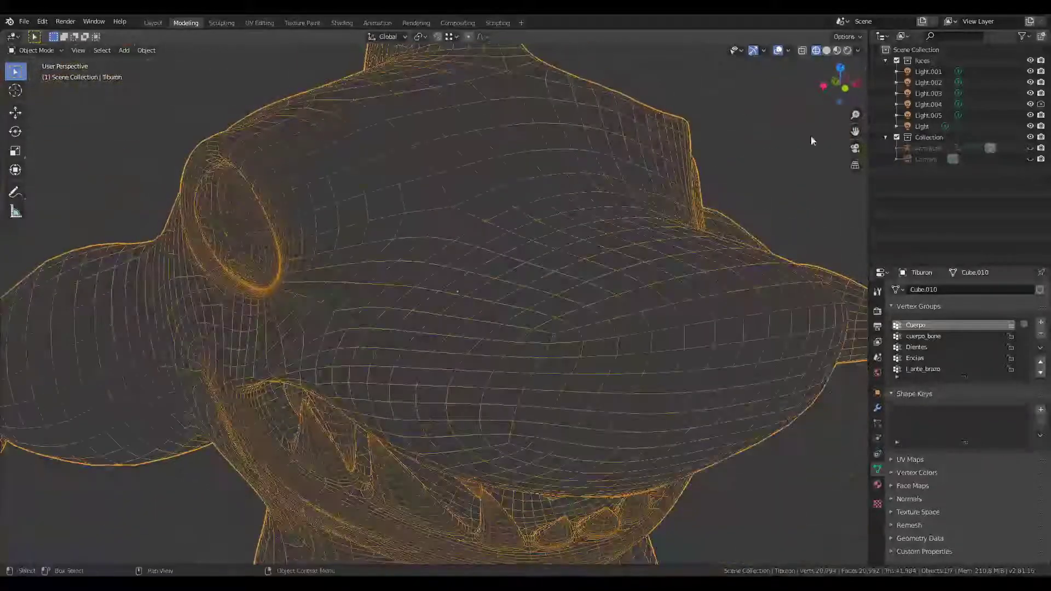
pyautogui.click(826, 50)
pyautogui.moveTo(643, 365)
pyautogui.mouseDown(button='middle')
pyautogui.moveTo(575, 387)
pyautogui.moveTo(563, 380)
pyautogui.moveTo(603, 364)
pyautogui.moveTo(661, 244)
pyautogui.moveTo(622, 288)
pyautogui.mouseUp(button='middle')
# Unhide the Armature in the Outliner and select it so the bones show through the shark.
pyautogui.scroll(-3, 617, 307)
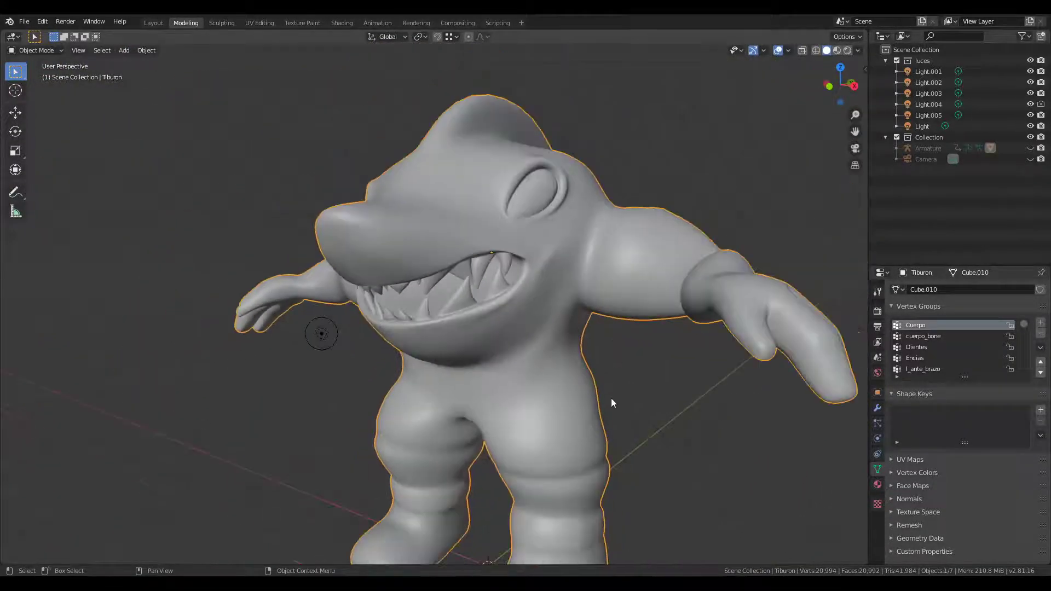
pyautogui.moveTo(612, 403)
pyautogui.mouseDown(button='middle')
pyautogui.moveTo(652, 387)
pyautogui.moveTo(809, 410)
pyautogui.moveTo(40, 408)
pyautogui.moveTo(230, 378)
pyautogui.moveTo(307, 324)
pyautogui.moveTo(203, 410)
pyautogui.moveTo(410, 359)
pyautogui.moveTo(366, 350)
pyautogui.moveTo(607, 357)
pyautogui.moveTo(604, 379)
pyautogui.moveTo(505, 337)
pyautogui.moveTo(471, 306)
pyautogui.mouseUp(button='middle')
pyautogui.scroll(3, 471, 306)
pyautogui.moveTo(475, 252)
pyautogui.mouseDown(button='middle')
pyautogui.moveTo(457, 322)
pyautogui.moveTo(476, 317)
pyautogui.mouseUp(button='middle')
pyautogui.click(1031, 148)
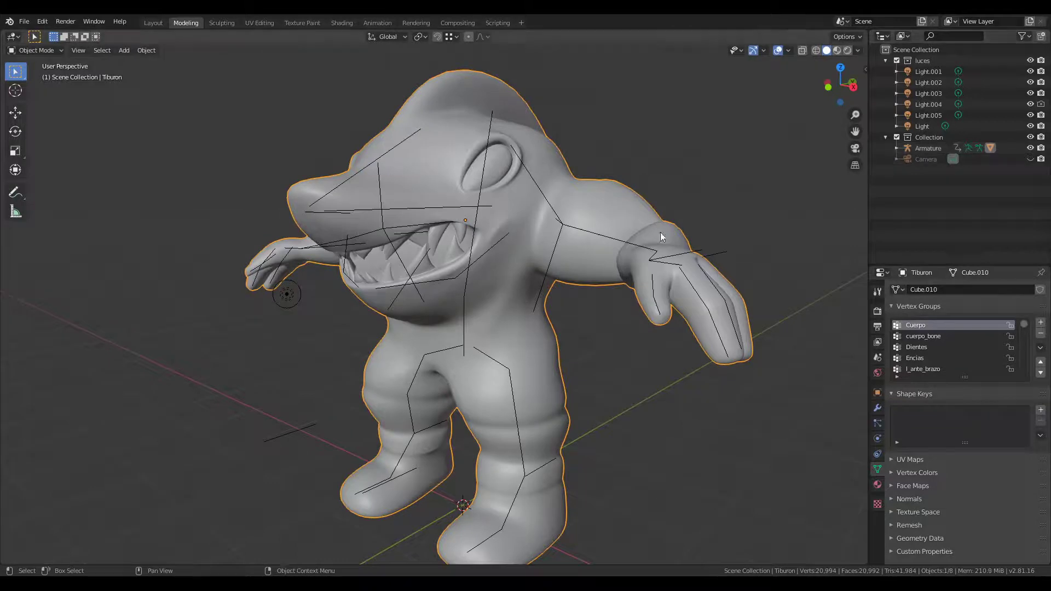
pyautogui.click(475, 219)
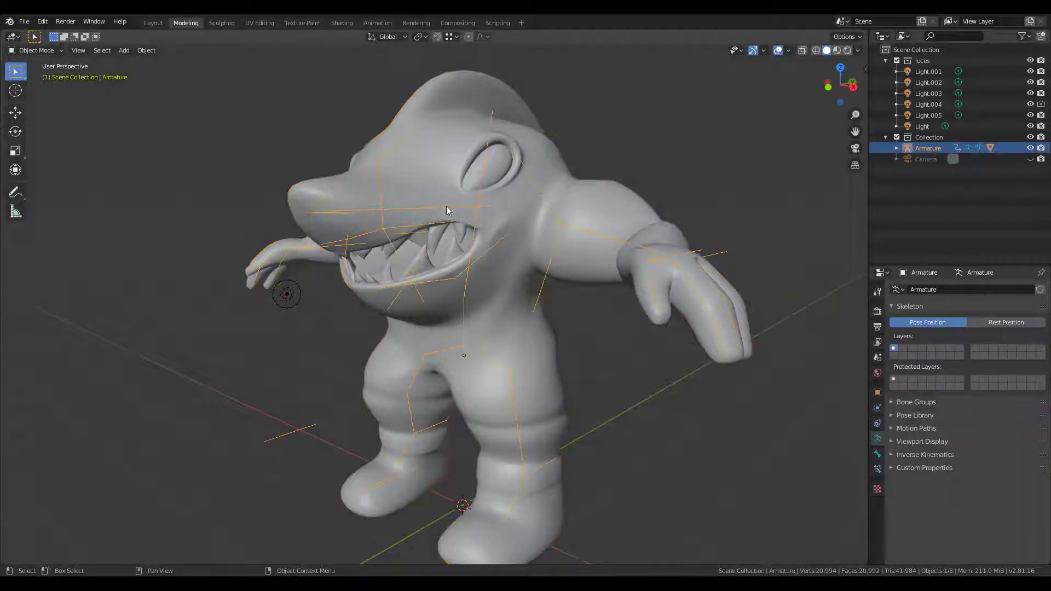
# Enter Pose Mode and rotate Maxilar_bone up and mandibula_bone down to open the mouth.
pyautogui.click(31, 50)
pyautogui.click(33, 85)
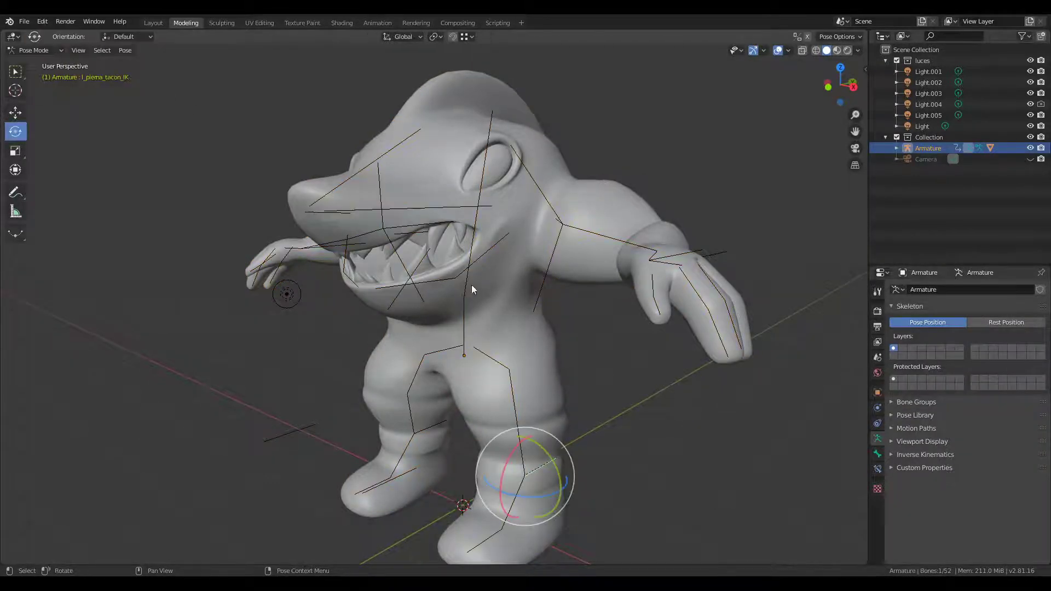
pyautogui.click(386, 153)
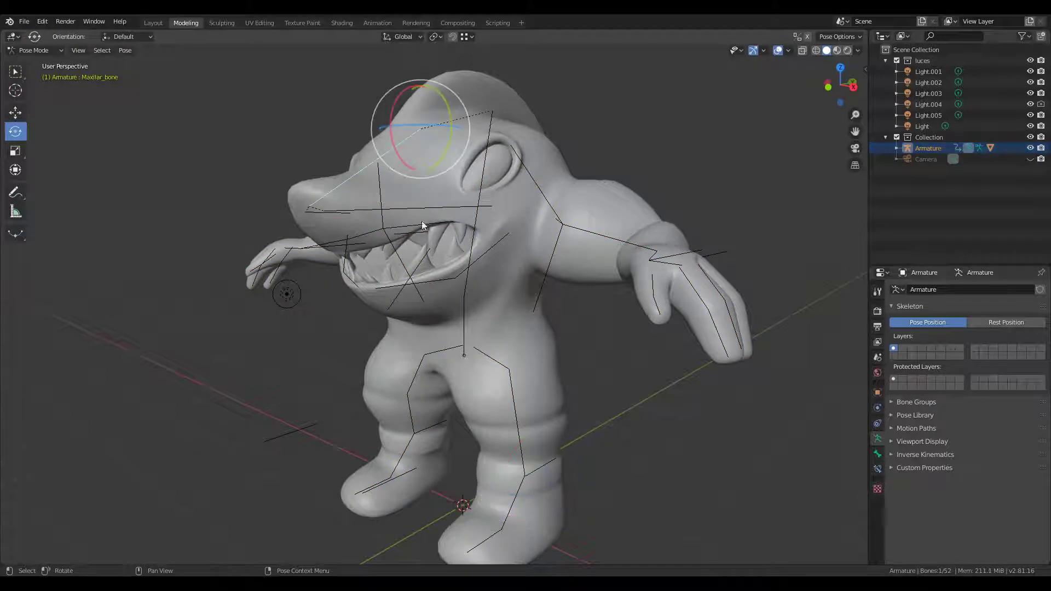
pyautogui.moveTo(402, 156); pyautogui.dragTo(404, 139)
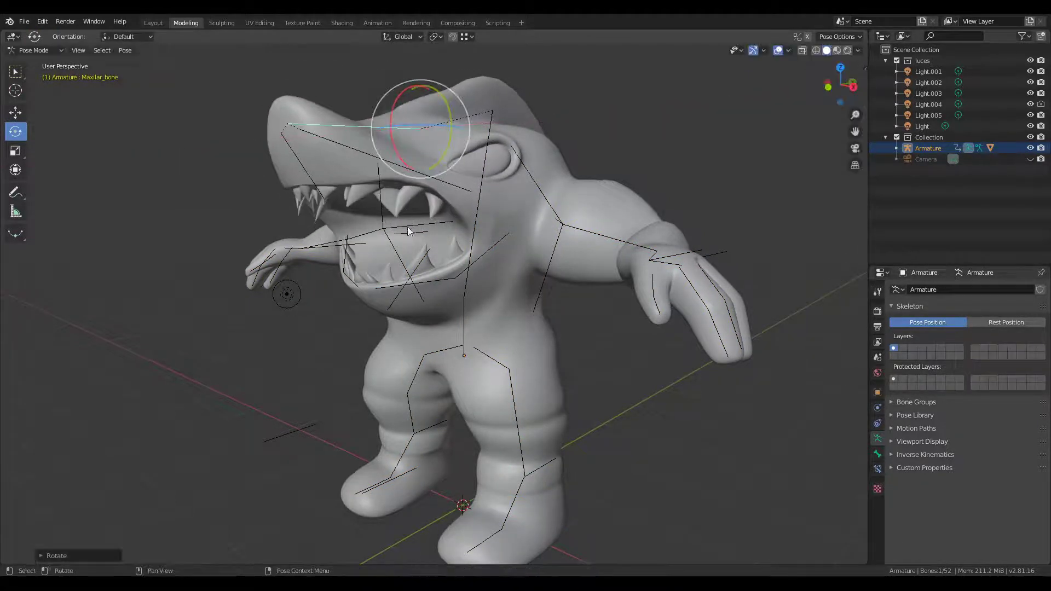
pyautogui.click(430, 281)
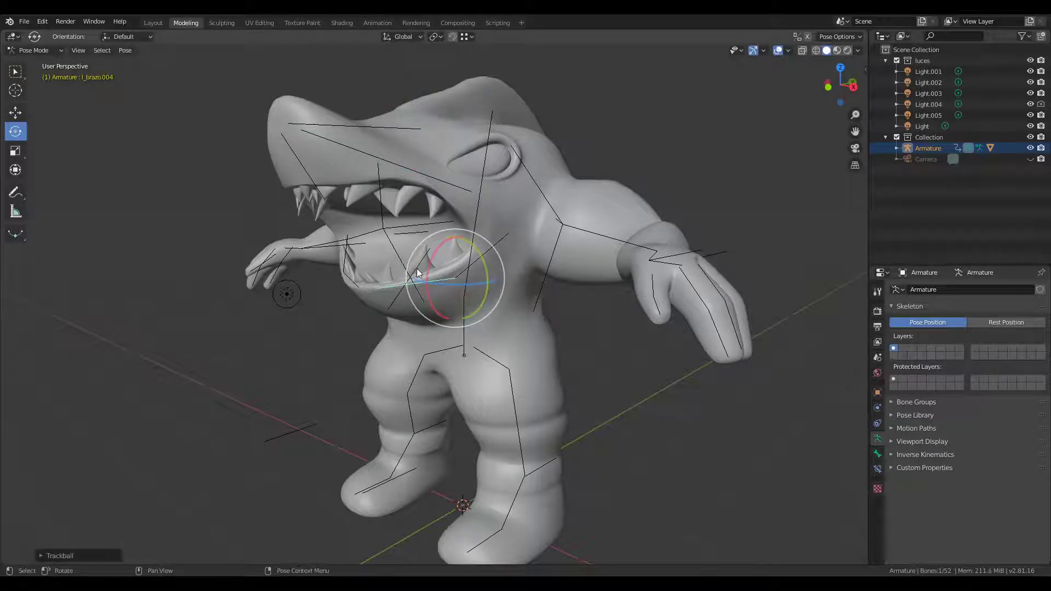
pyautogui.click(425, 270)
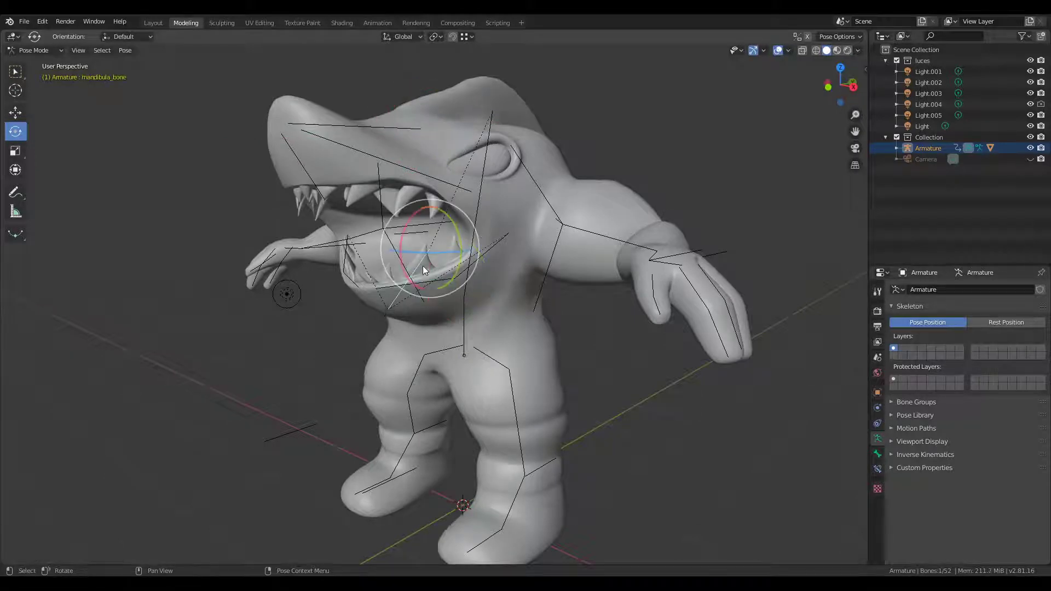
pyautogui.moveTo(425, 270); pyautogui.dragTo(403, 247)
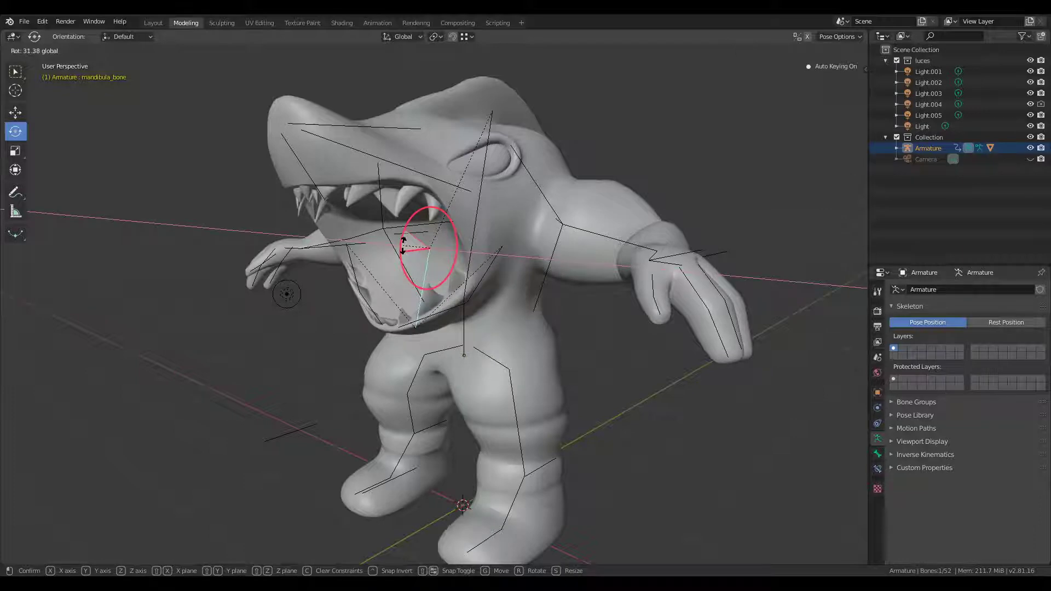
# Deselect the jaw bone and orbit around to inspect the open mouth from the side.
pyautogui.moveTo(432, 357); pyautogui.dragTo(470, 355, button='middle')
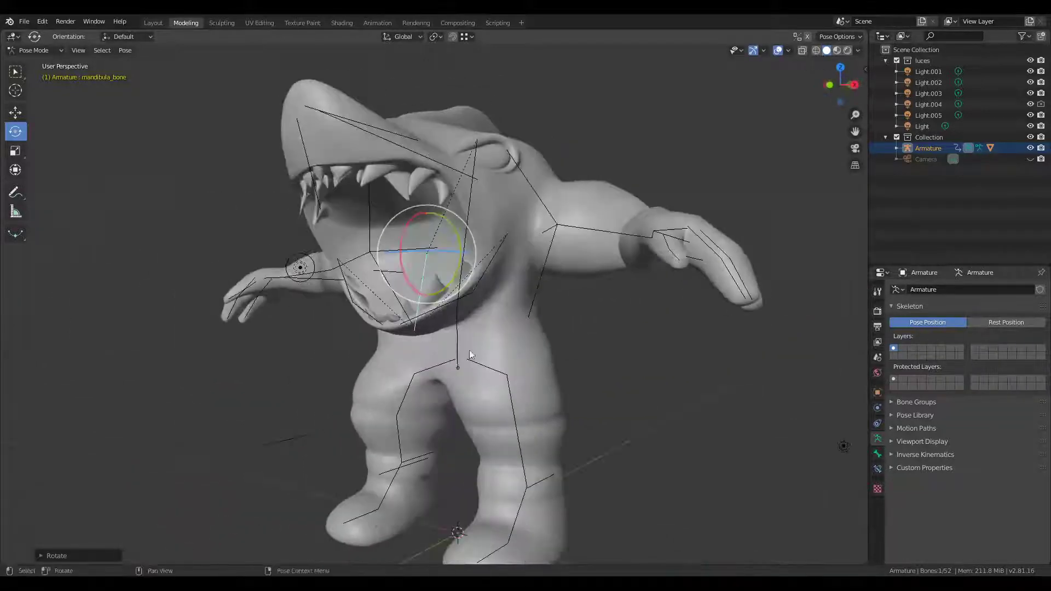
pyautogui.click(432, 378)
pyautogui.moveTo(399, 395)
pyautogui.mouseDown(button='middle')
pyautogui.moveTo(486, 409)
pyautogui.moveTo(548, 405)
pyautogui.moveTo(447, 386)
pyautogui.moveTo(436, 371)
pyautogui.moveTo(417, 438)
pyautogui.moveTo(464, 445)
pyautogui.moveTo(559, 424)
pyautogui.moveTo(499, 434)
pyautogui.moveTo(439, 422)
pyautogui.mouseUp(button='middle')
pyautogui.scroll(-4, 439, 422)
pyautogui.moveTo(467, 467)
pyautogui.mouseDown(button='middle')
pyautogui.moveTo(606, 427)
pyautogui.moveTo(401, 441)
pyautogui.moveTo(24, 441)
pyautogui.moveTo(545, 321)
pyautogui.mouseUp(button='middle')
pyautogui.scroll(3, 481, 343)
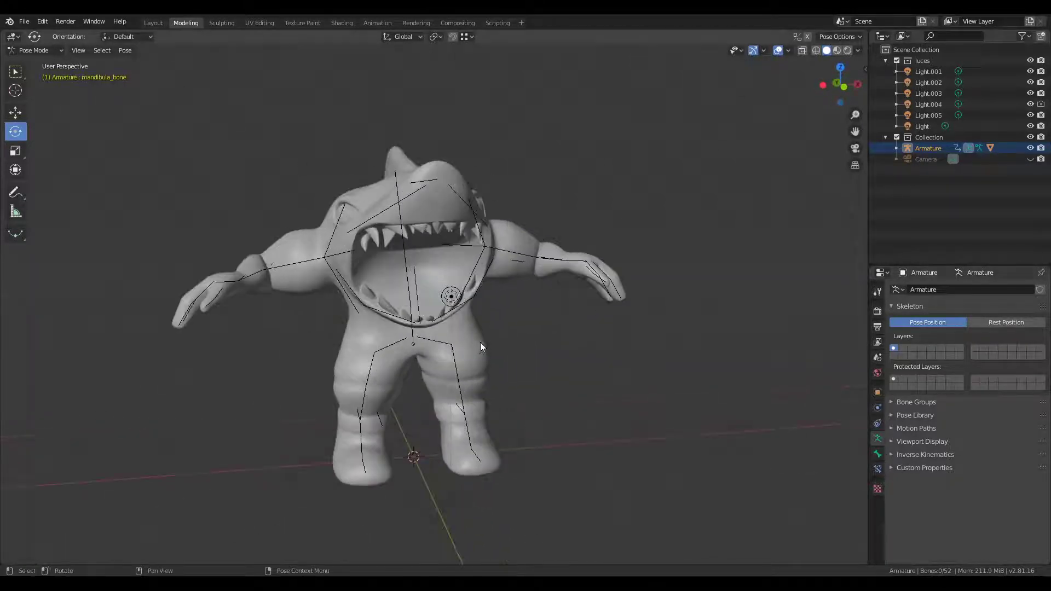
pyautogui.moveTo(481, 342); pyautogui.dragTo(538, 324, button='middle')
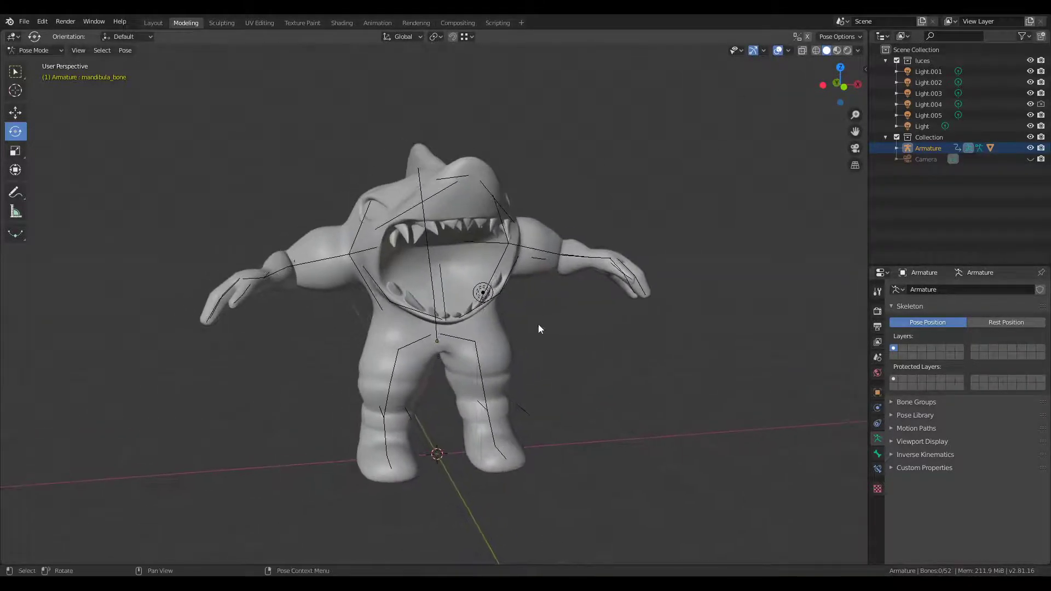
# Switch to Material Preview and tilt the head bone cabeza_bone slightly forward.
pyautogui.click(836, 50)
pyautogui.moveTo(533, 363)
pyautogui.mouseDown(button='middle')
pyautogui.moveTo(612, 352)
pyautogui.moveTo(541, 365)
pyautogui.moveTo(444, 361)
pyautogui.mouseUp(button='middle')
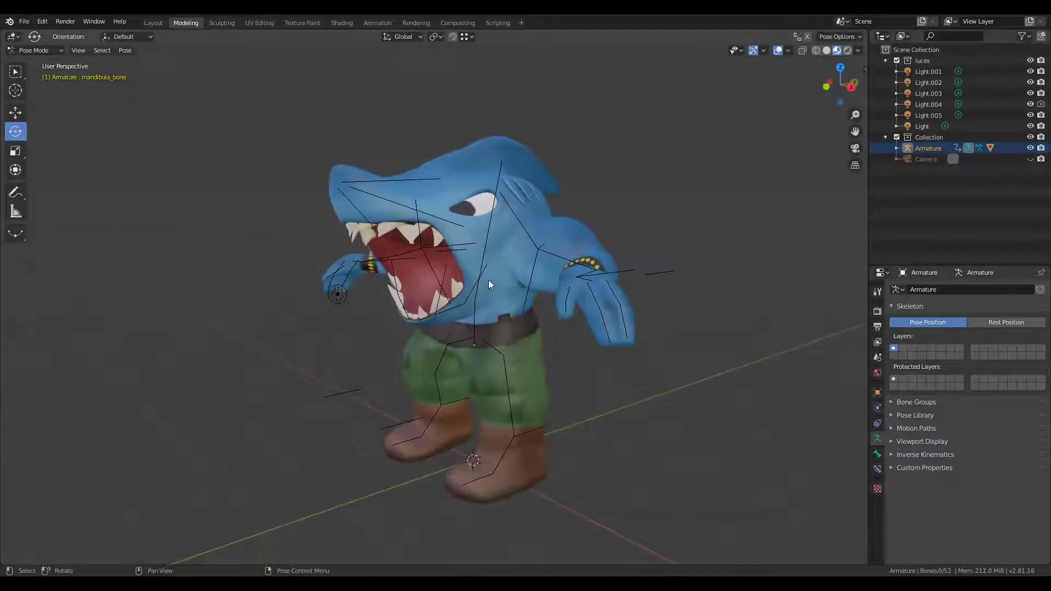
pyautogui.click(478, 301)
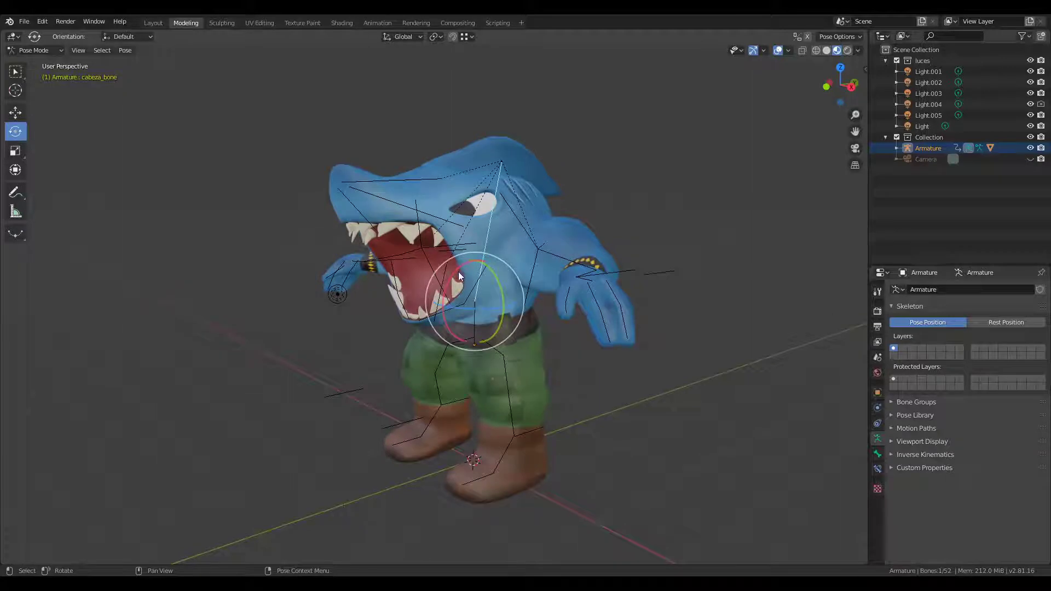
pyautogui.moveTo(458, 271); pyautogui.dragTo(456, 284)
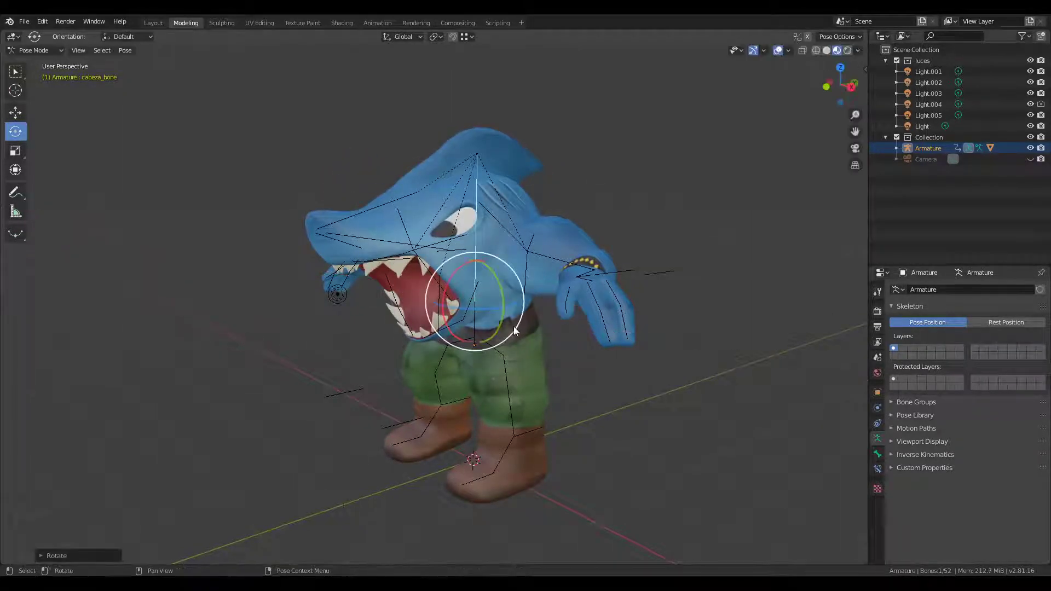
pyautogui.press('KP_3')
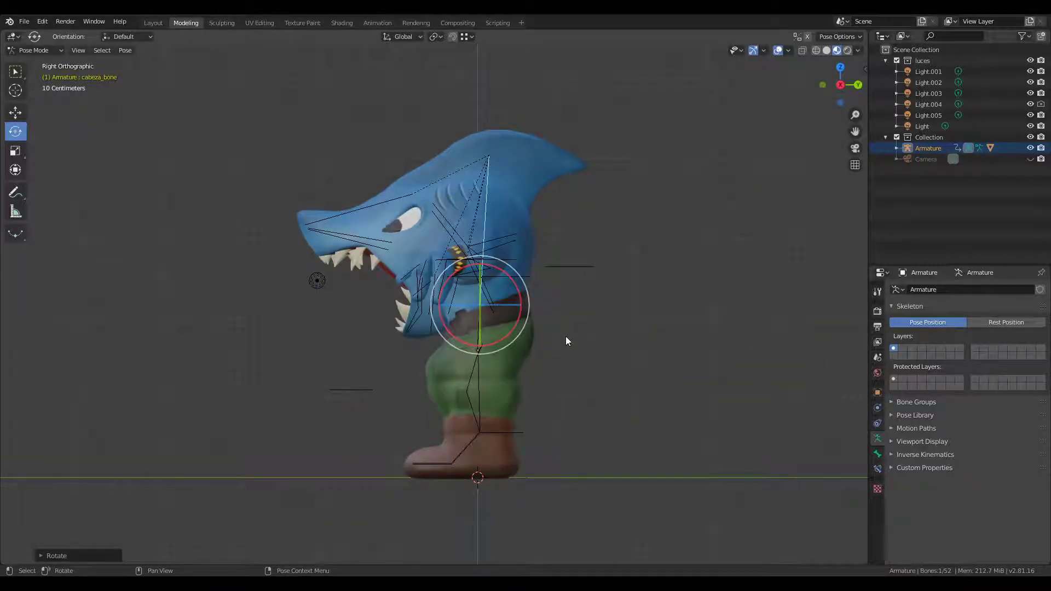
pyautogui.press('r')
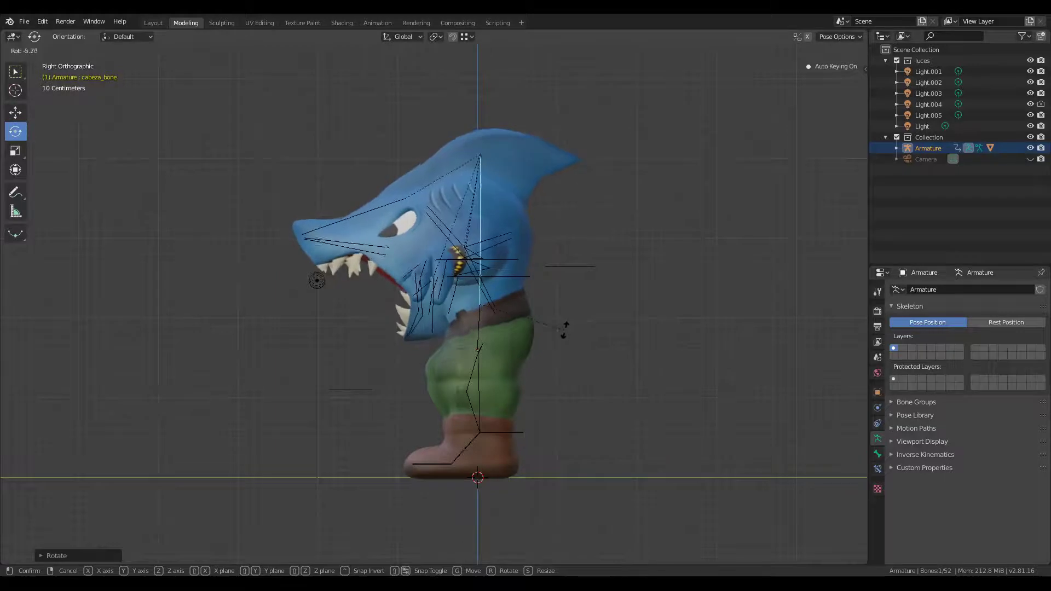
pyautogui.click(509, 343)
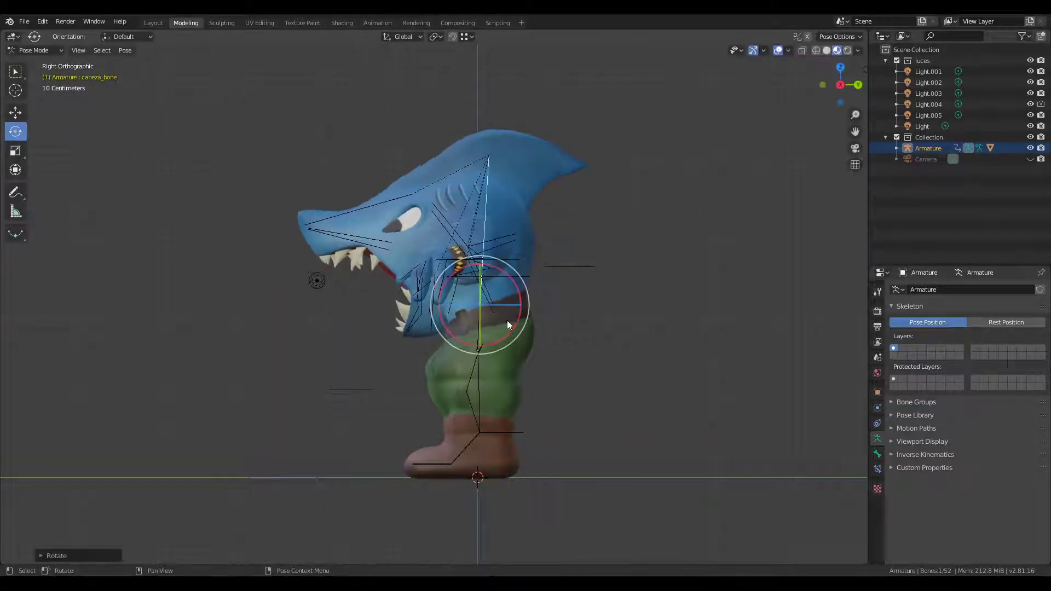
pyautogui.click(528, 344)
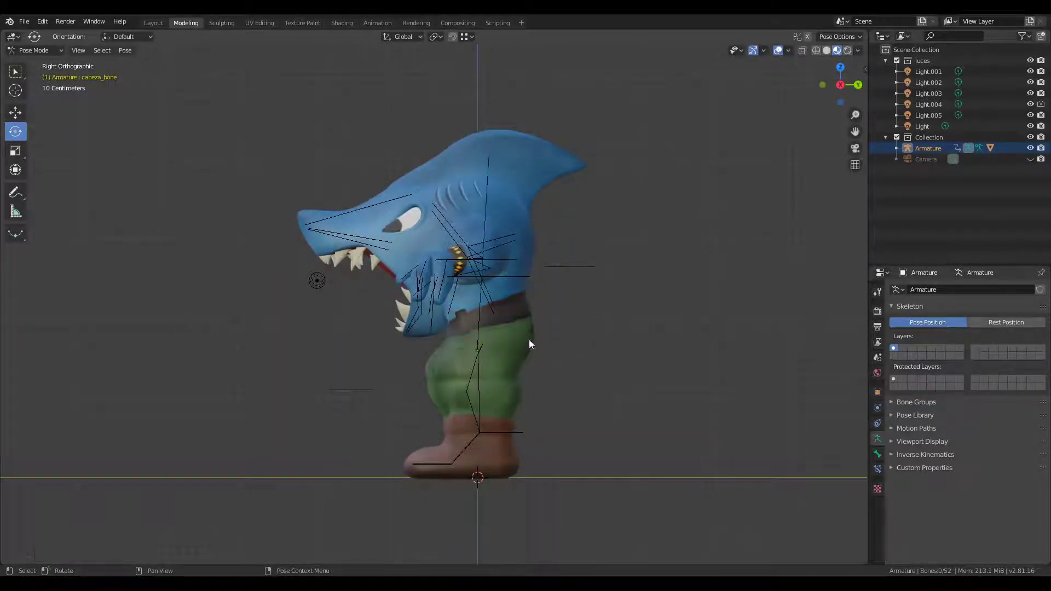
# Move the body bone cuerpo_bone and readjust the head bone's angle.
pyautogui.click(479, 332)
pyautogui.press('g')
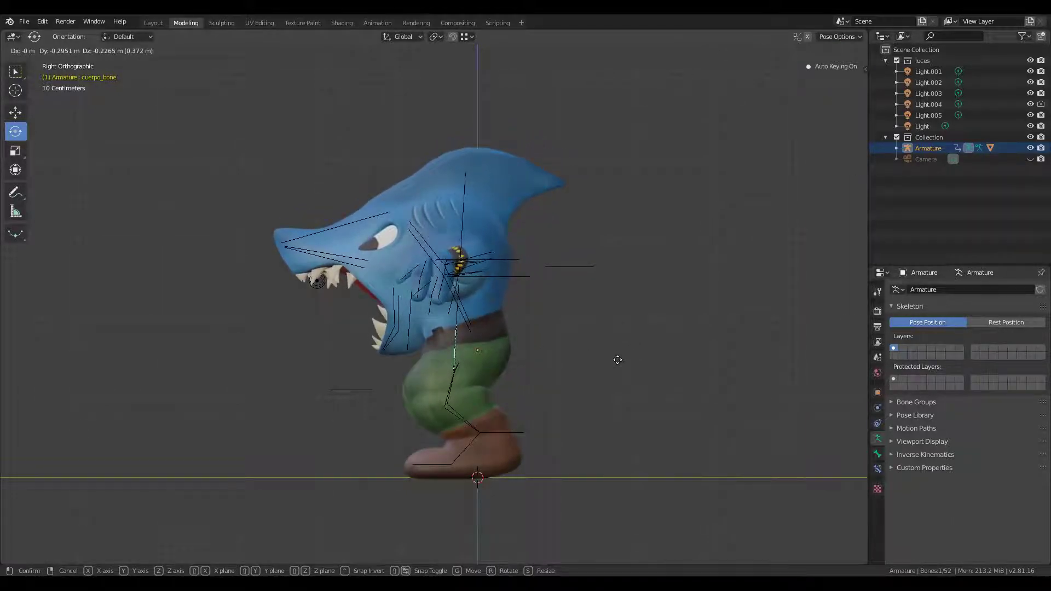
pyautogui.click(617, 360)
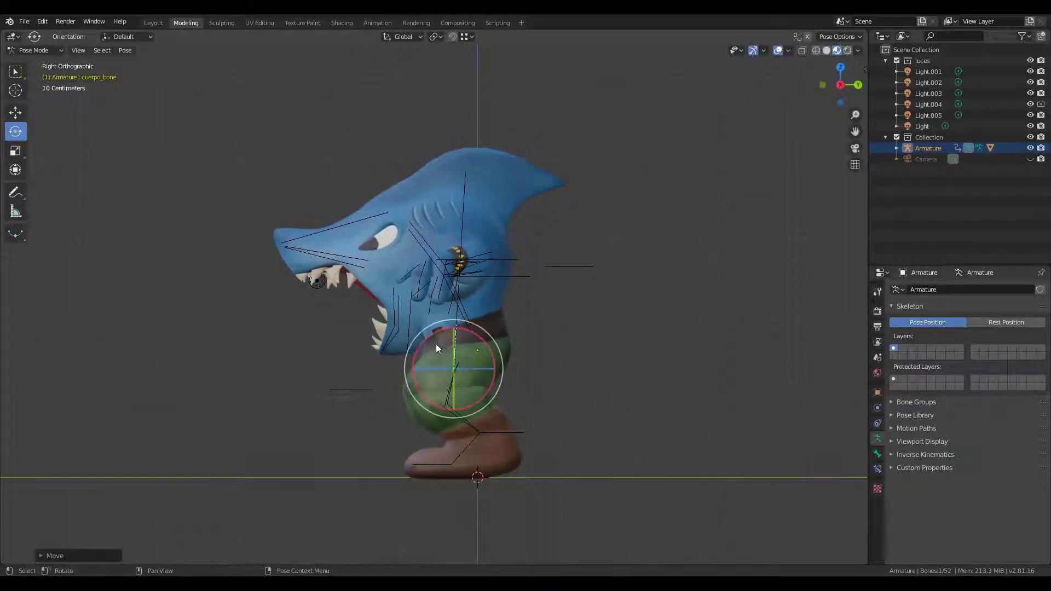
pyautogui.click(515, 360)
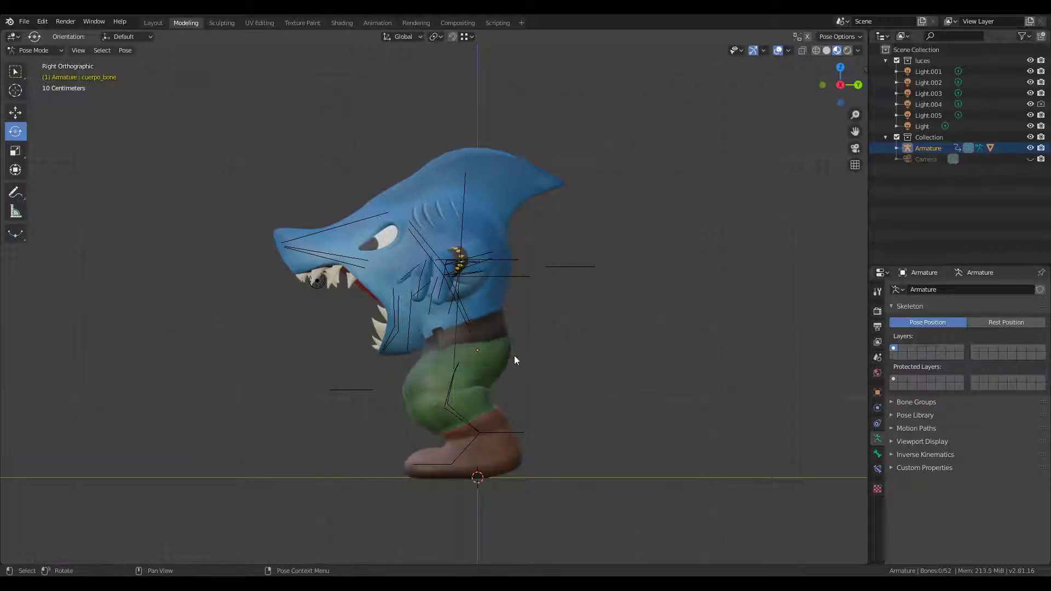
pyautogui.click(458, 330)
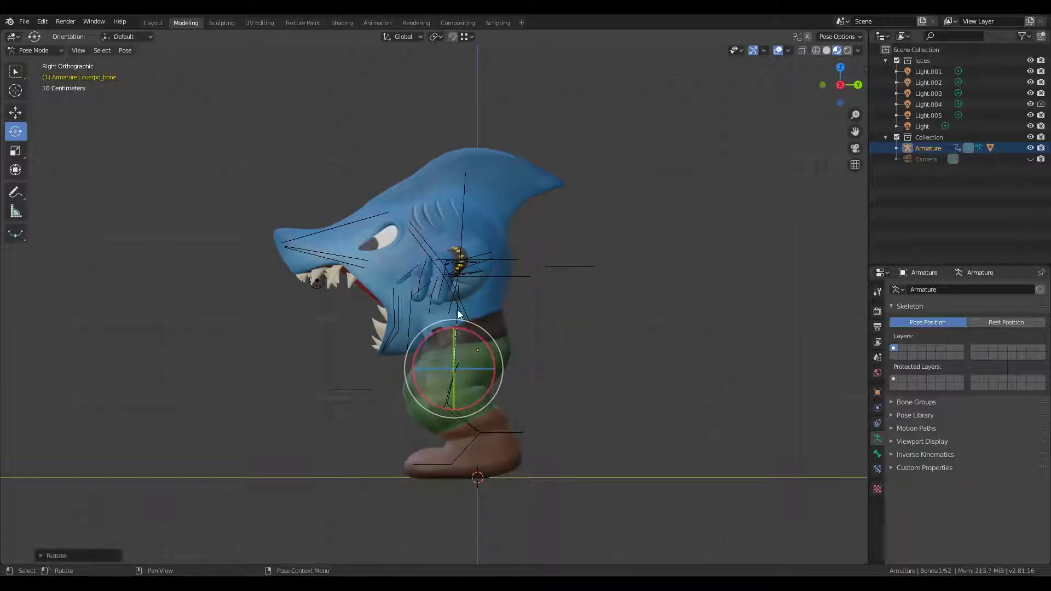
pyautogui.click(474, 313)
pyautogui.click(458, 309)
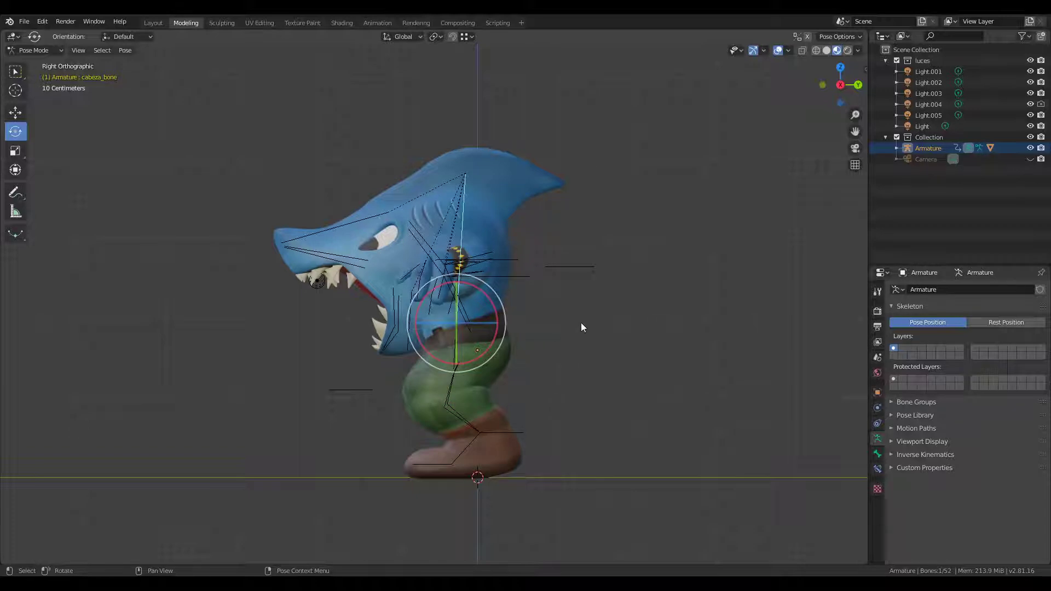
pyautogui.press('r')
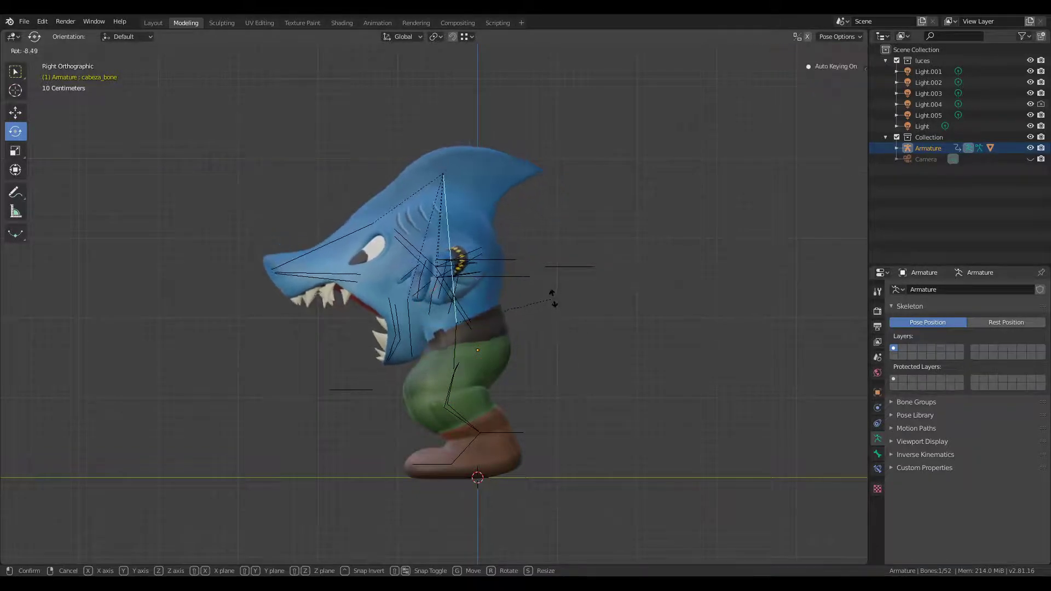
pyautogui.click(515, 313)
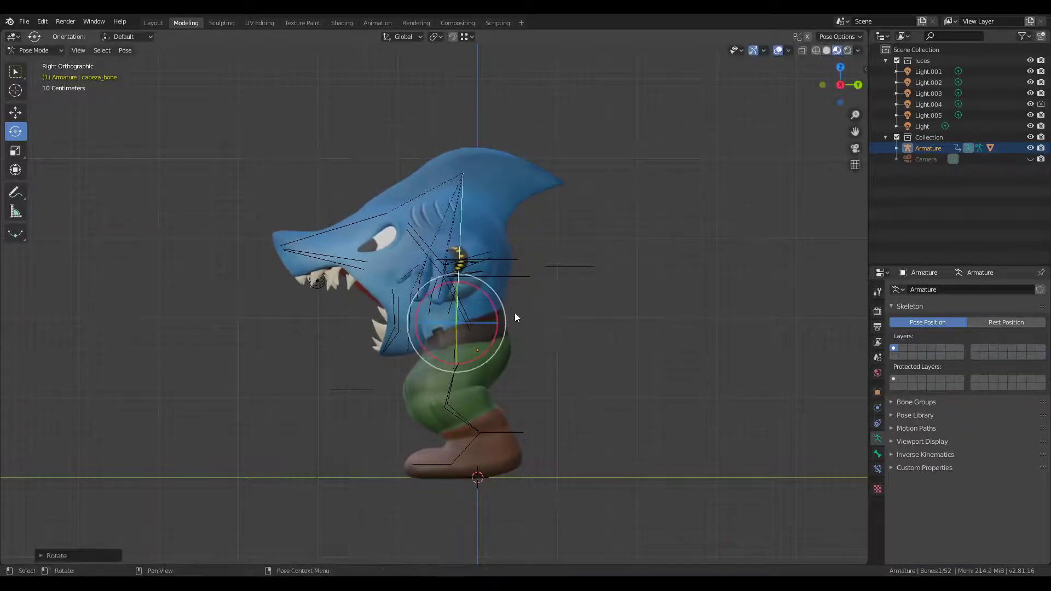
# Move the r_mano_IK and l_mano_IK hand bones up in front of the face.
pyautogui.click(505, 277)
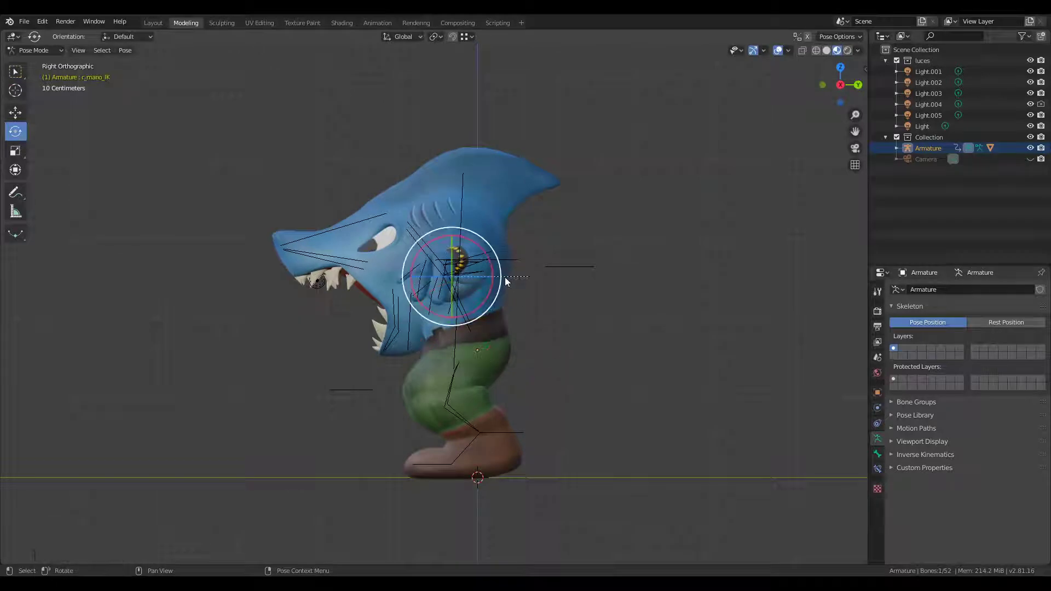
pyautogui.press('g')
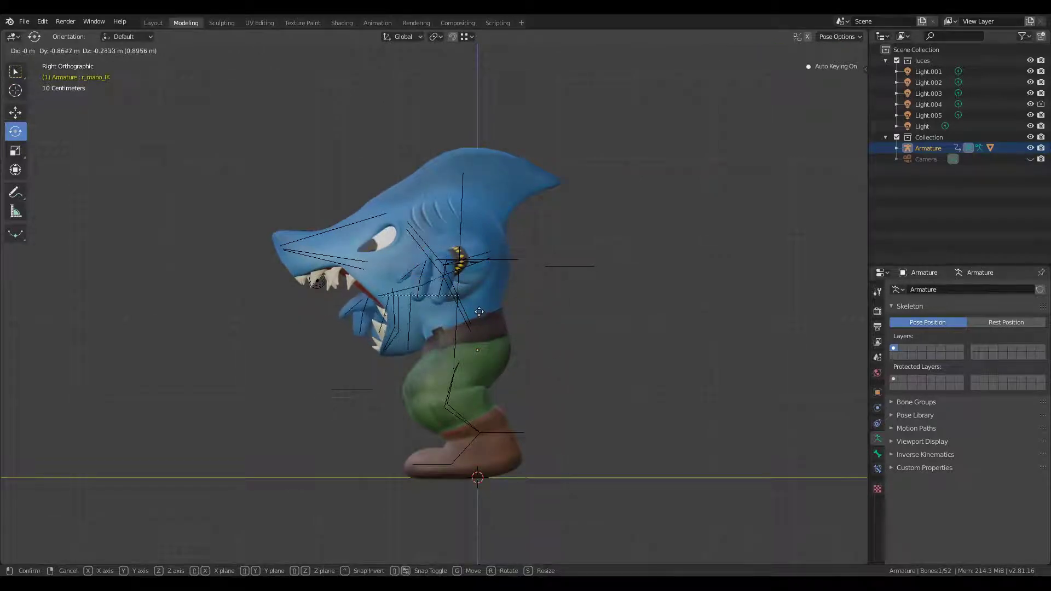
pyautogui.click(500, 313)
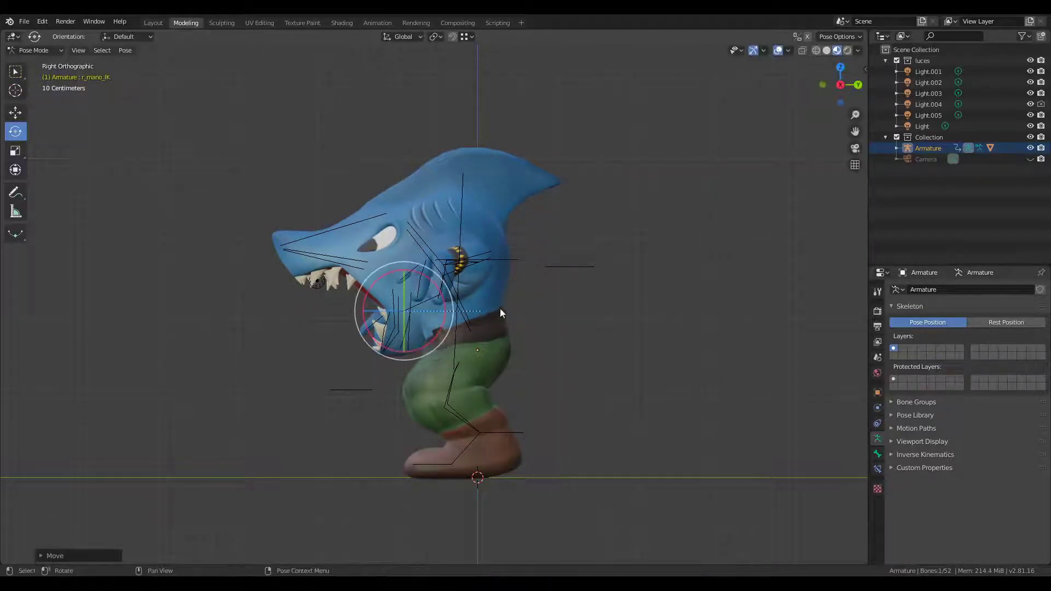
pyautogui.click(503, 267)
pyautogui.press('g')
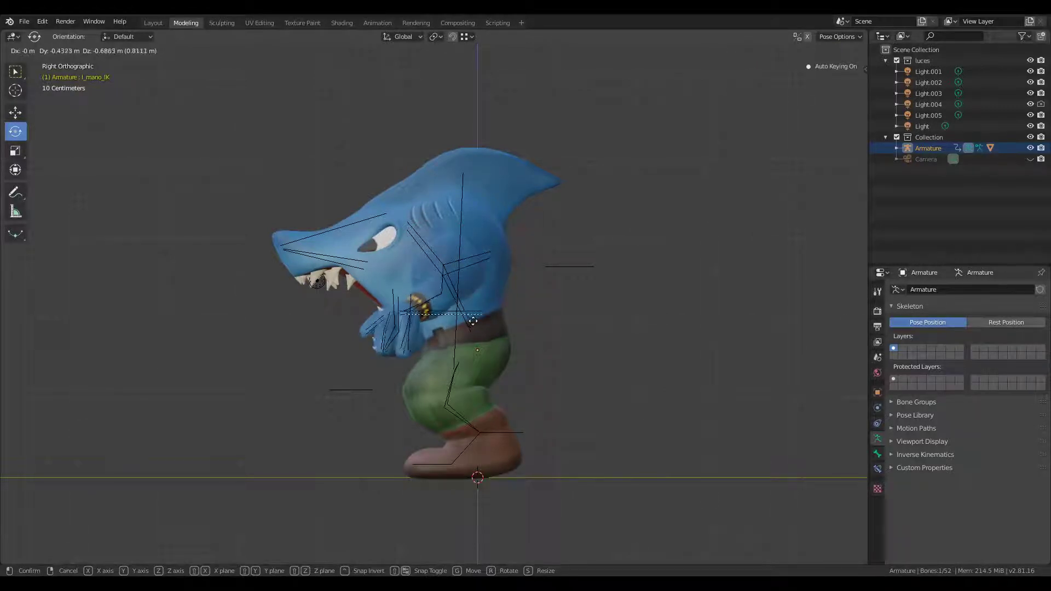
pyautogui.click(506, 324)
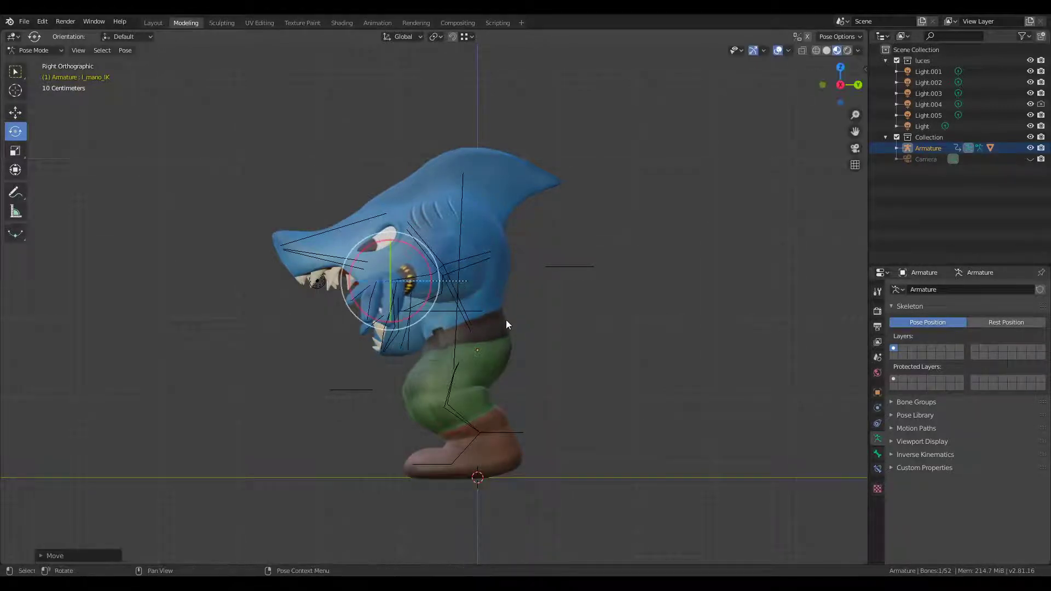
# In Top view, nudge l_mano_IK and rotate both hand bones so the fingers point down.
pyautogui.press('KP_7')
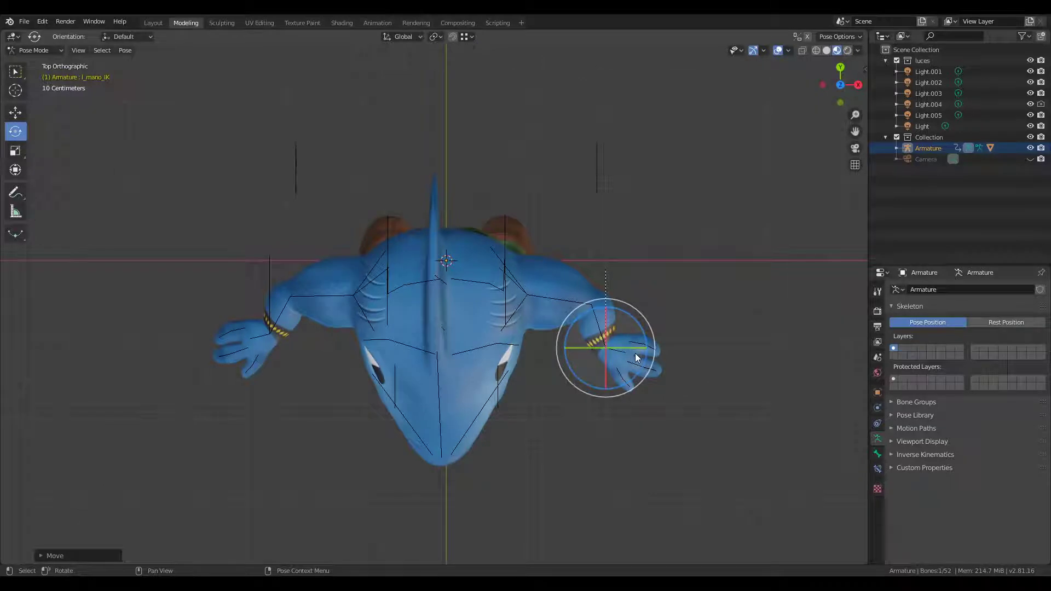
pyautogui.press('g')
pyautogui.click(626, 370)
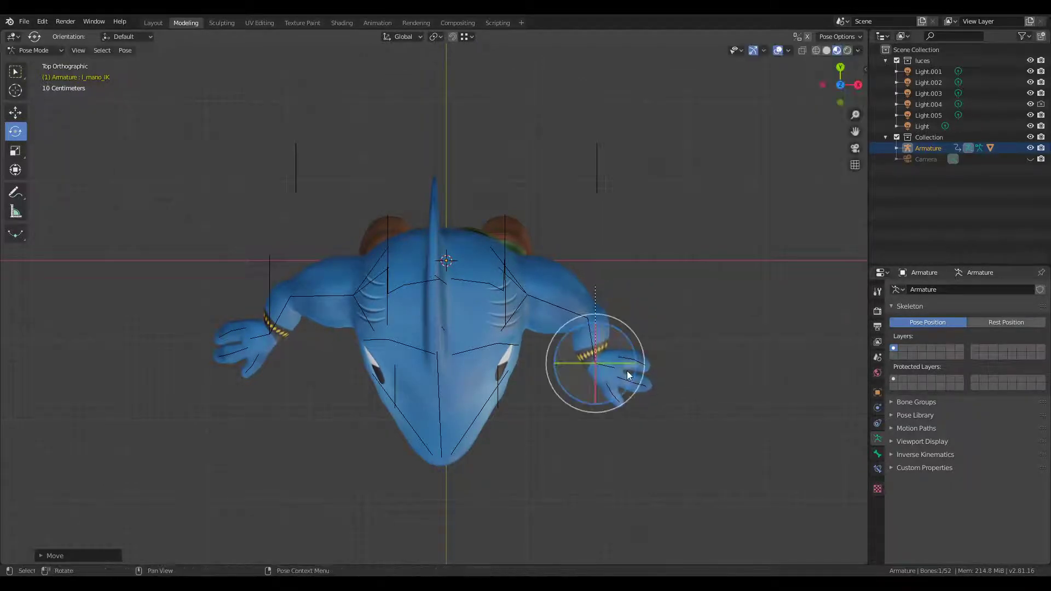
pyautogui.moveTo(626, 370); pyautogui.dragTo(599, 401)
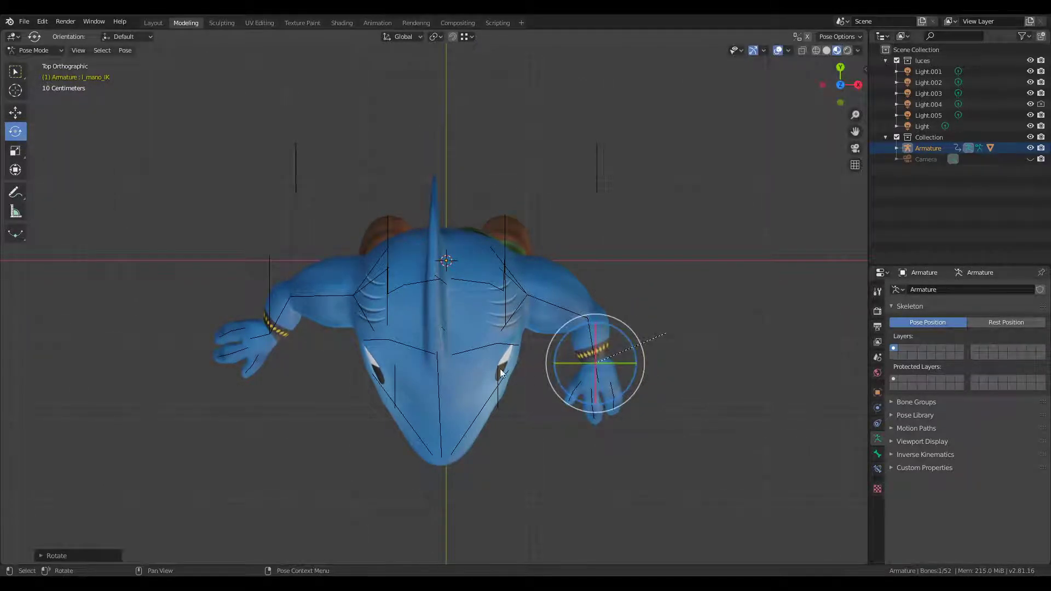
pyautogui.click(271, 288)
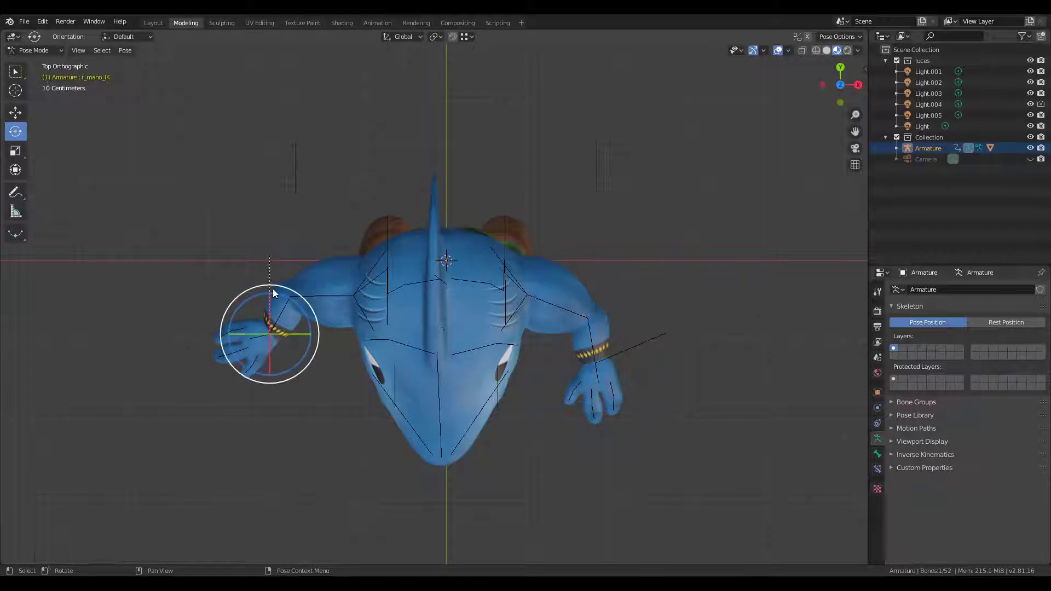
pyautogui.moveTo(272, 288)
pyautogui.mouseDown()
pyautogui.moveTo(229, 284)
pyautogui.moveTo(227, 297)
pyautogui.mouseUp()
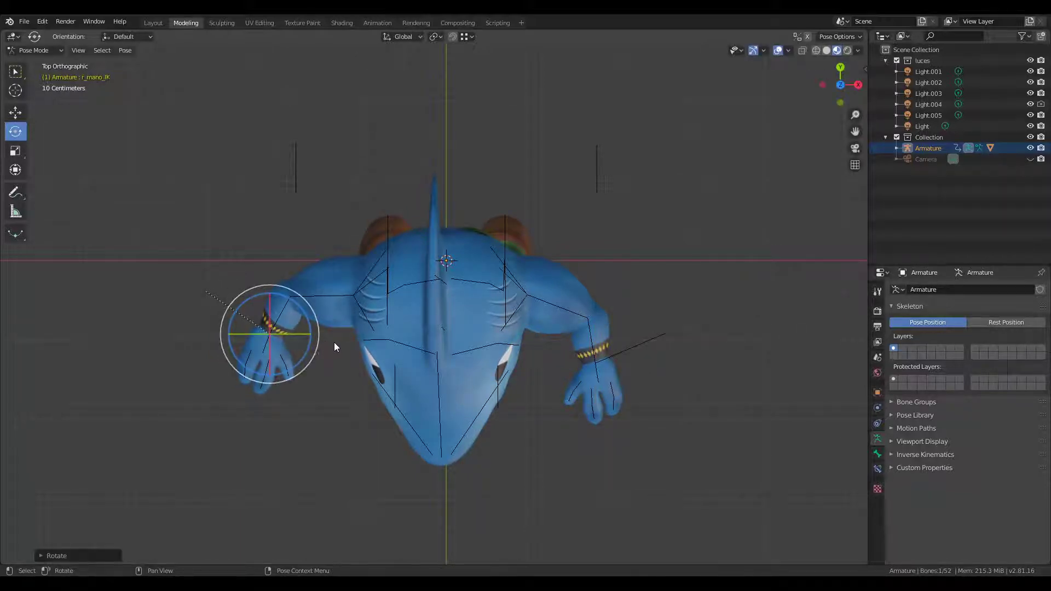
pyautogui.press('KP_1')
# Lower r_mano_IK and rotate it with the gizmo rings so its fingers point down and inward.
pyautogui.press('g')
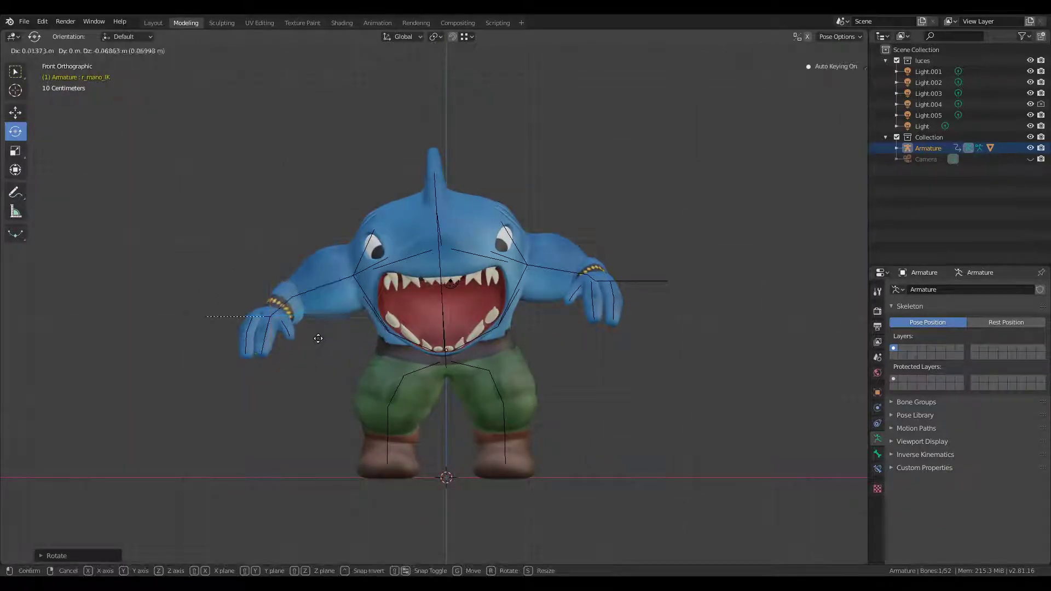
pyautogui.click(336, 371)
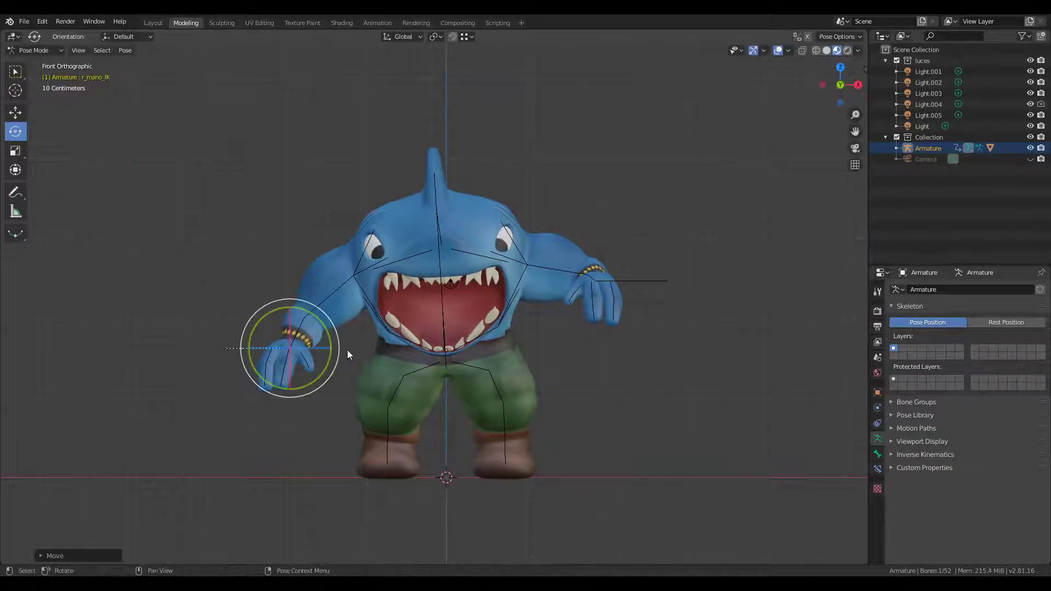
pyautogui.moveTo(290, 327); pyautogui.dragTo(290, 331)
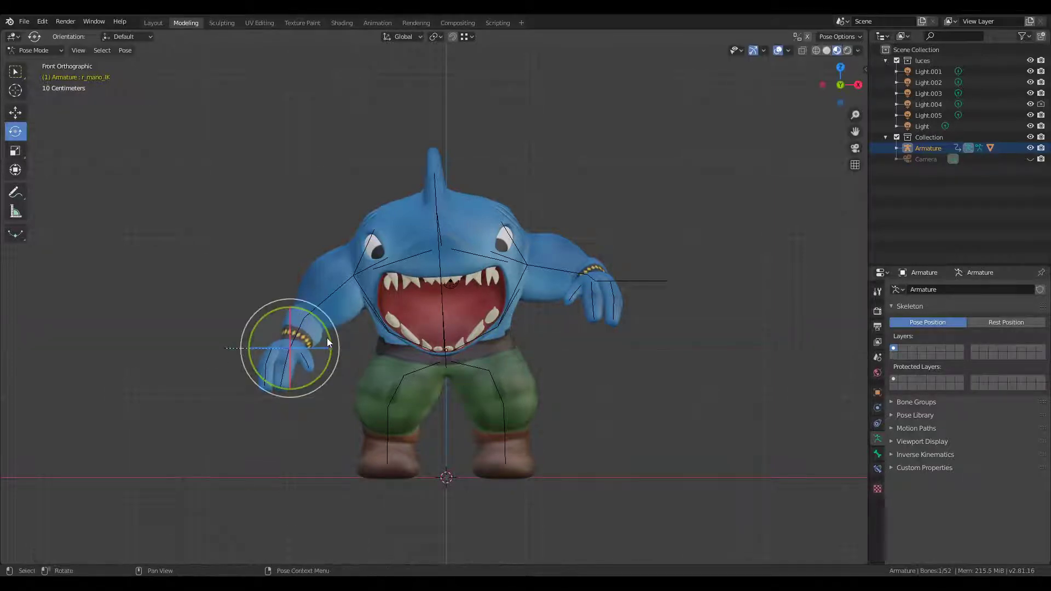
pyautogui.moveTo(329, 350)
pyautogui.mouseDown(button='middle')
pyautogui.moveTo(385, 380)
pyautogui.moveTo(355, 395)
pyautogui.mouseUp(button='middle')
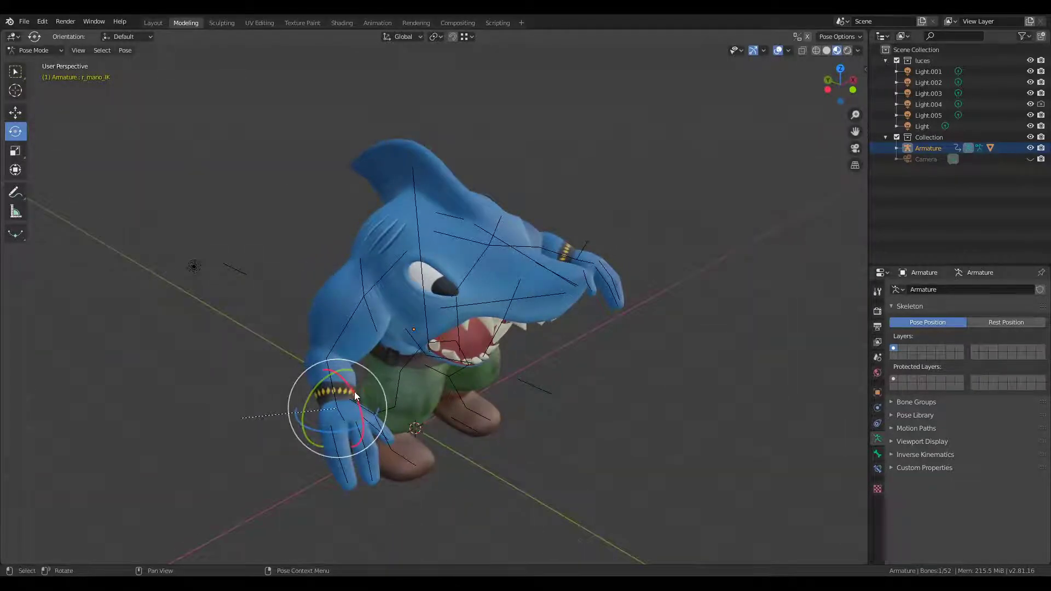
pyautogui.moveTo(354, 395); pyautogui.dragTo(425, 408)
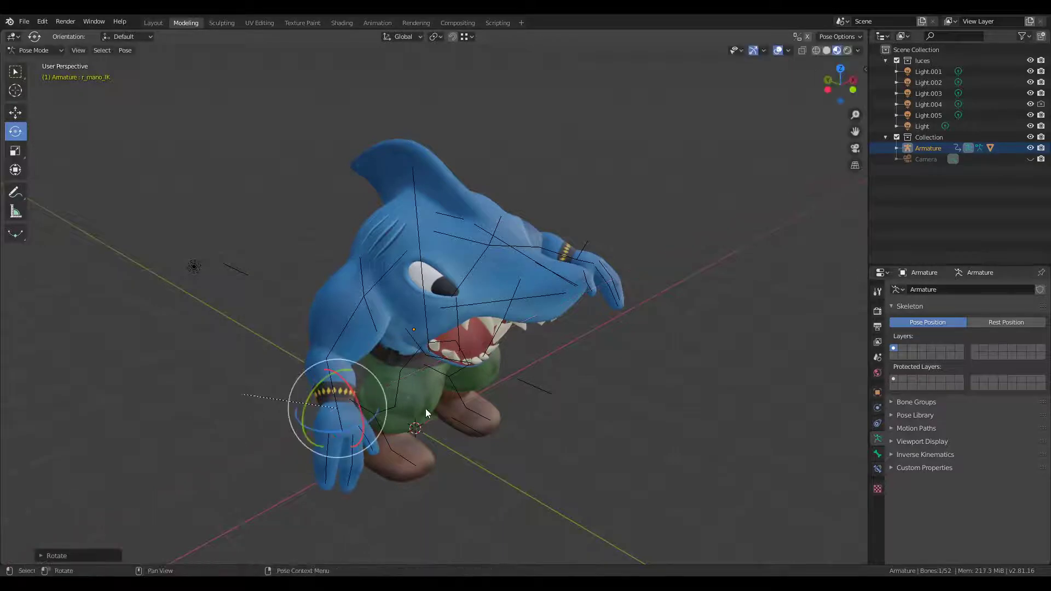
pyautogui.moveTo(426, 408); pyautogui.dragTo(331, 366, button='middle')
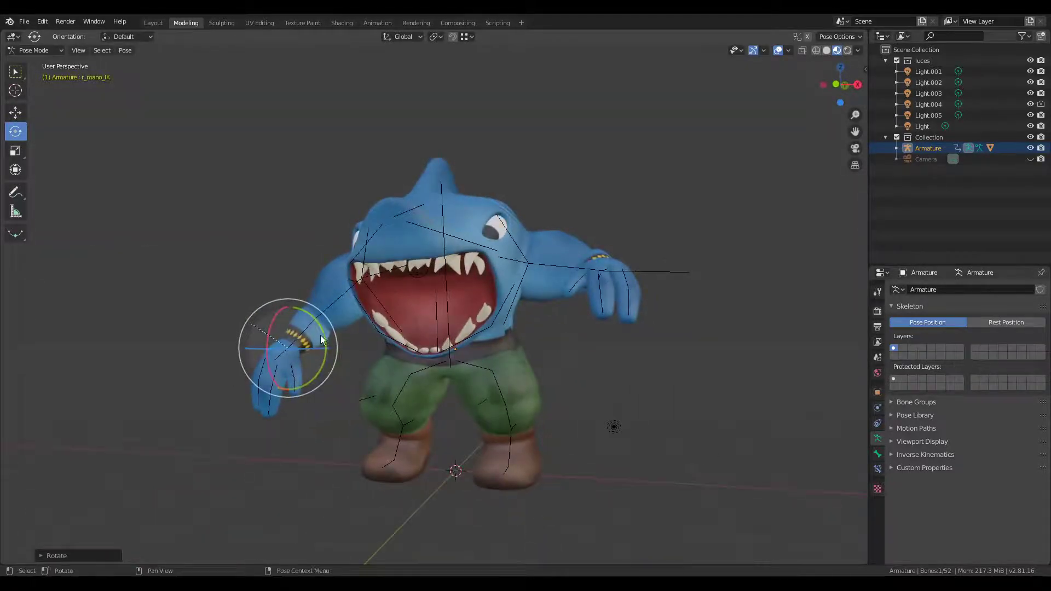
pyautogui.moveTo(320, 335); pyautogui.dragTo(332, 330)
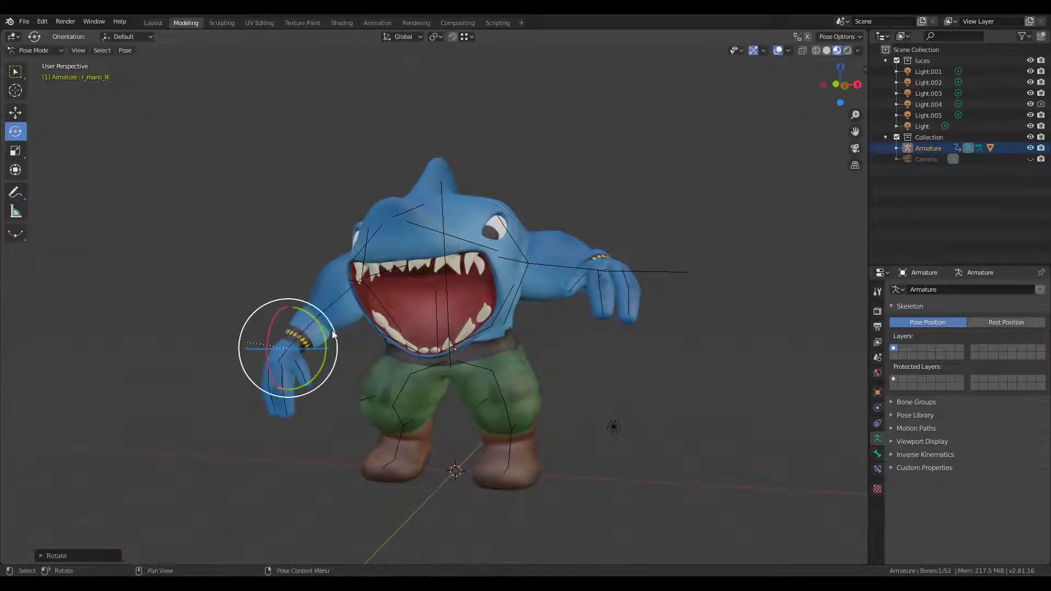
pyautogui.moveTo(539, 360); pyautogui.dragTo(459, 363, button='middle')
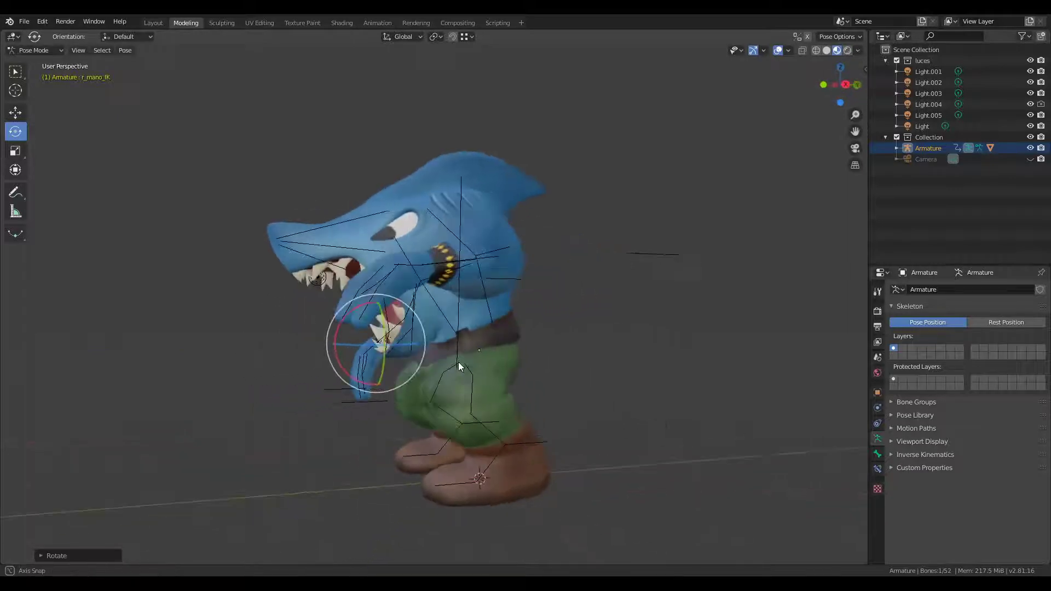
# In side view, move the right foot control r_pierna_tacon_IK forward and tilt it.
pyautogui.click(489, 424)
pyautogui.press('KP_3')
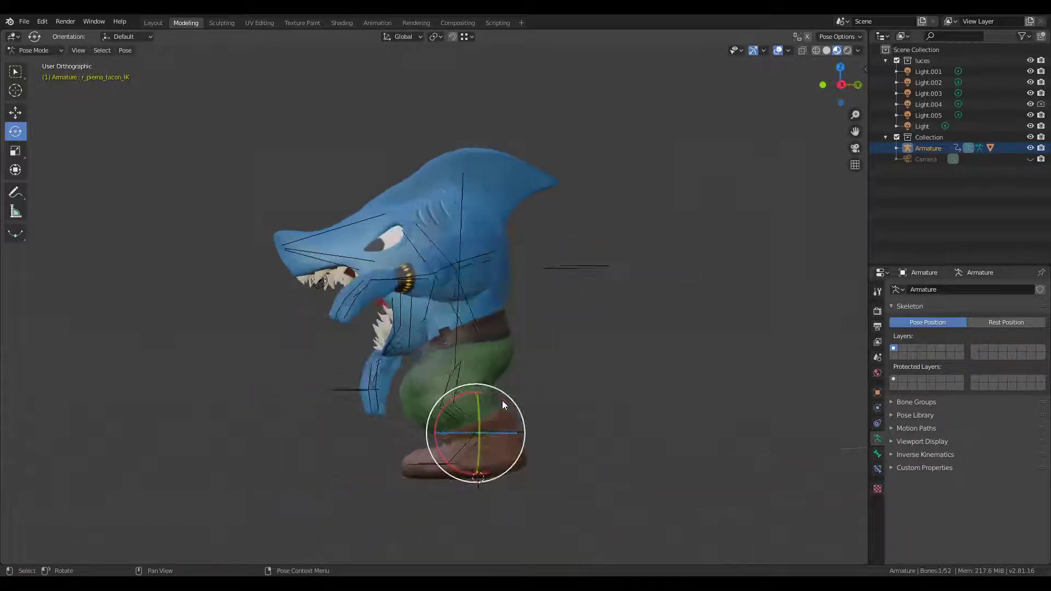
pyautogui.press('g')
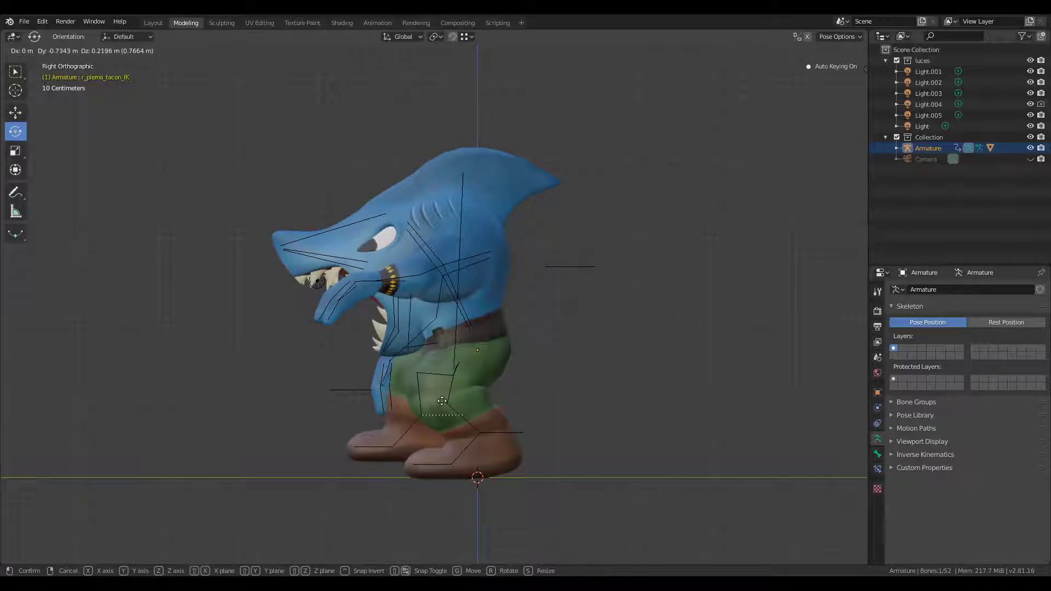
pyautogui.click(446, 406)
pyautogui.press('r')
pyautogui.click(474, 423)
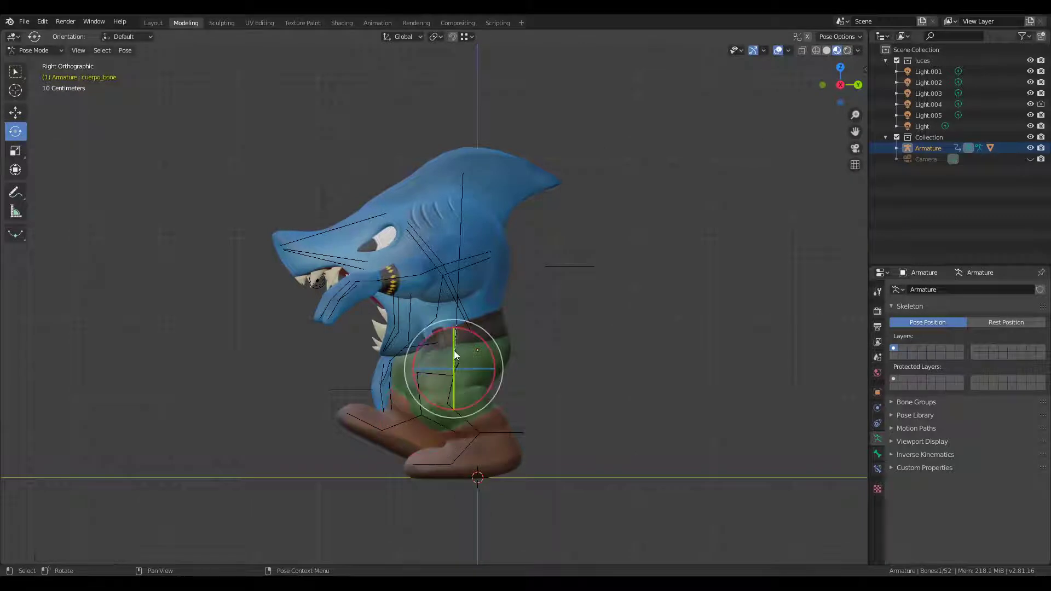
# Lower the body bone cuerpo_bone slightly, then clear the selection and view the pose.
pyautogui.click(455, 350)
pyautogui.press('g')
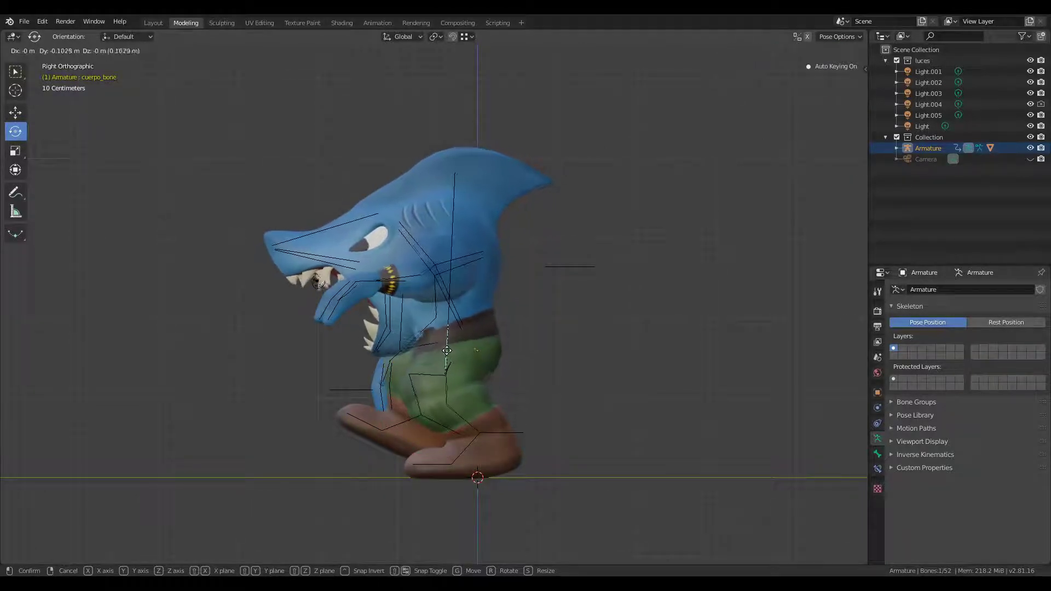
pyautogui.click(447, 351)
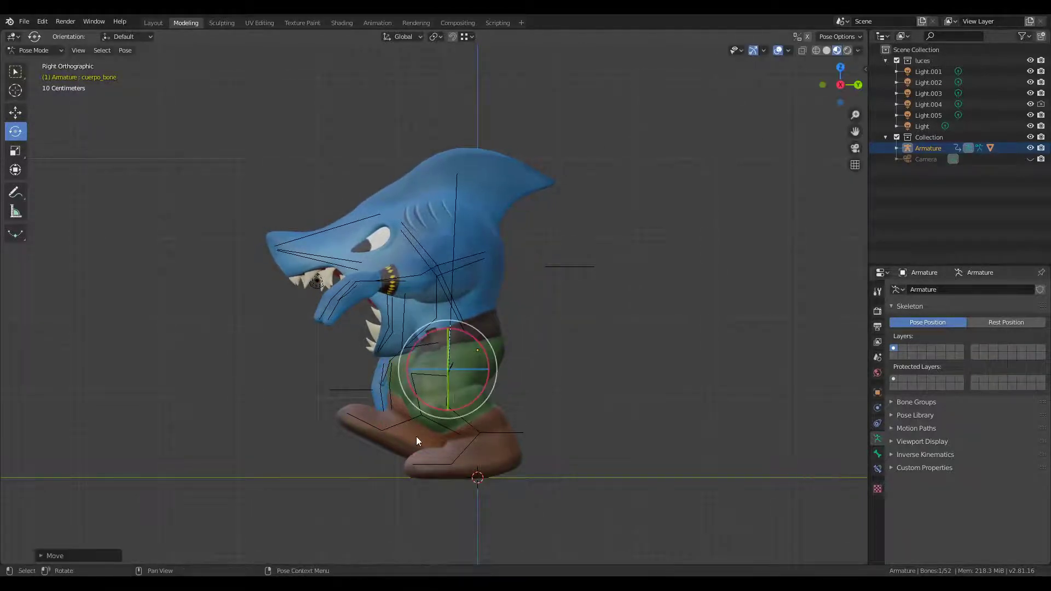
pyautogui.click(563, 431)
pyautogui.moveTo(442, 420)
pyautogui.mouseDown(button='middle')
pyautogui.moveTo(646, 412)
pyautogui.moveTo(591, 397)
pyautogui.moveTo(611, 405)
pyautogui.moveTo(429, 407)
pyautogui.mouseUp(button='middle')
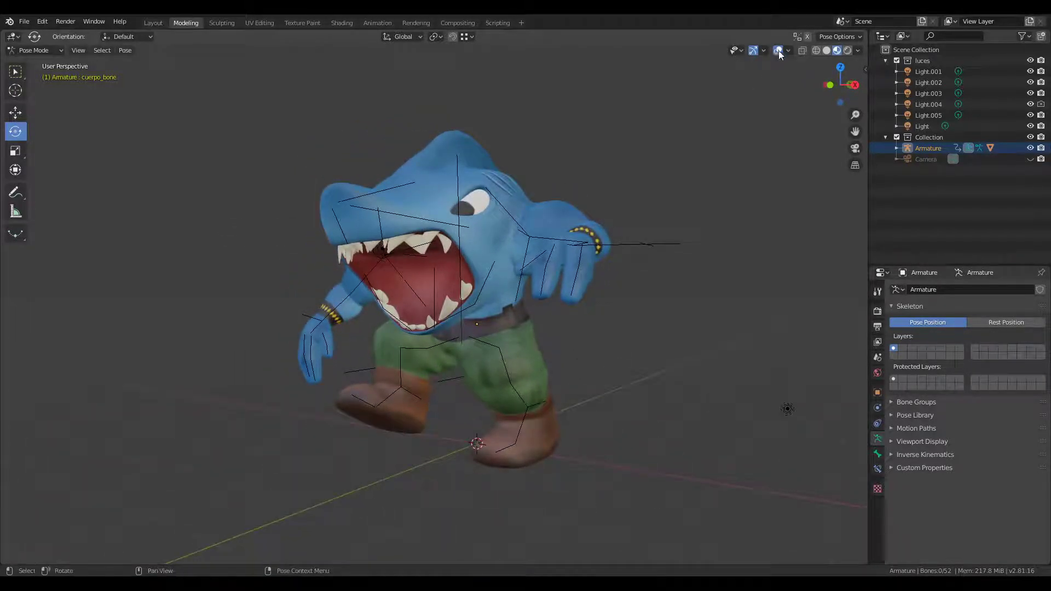
# Toggle the viewport through Solid and Wireframe shading and clear the bone selection.
pyautogui.click(827, 50)
pyautogui.click(817, 50)
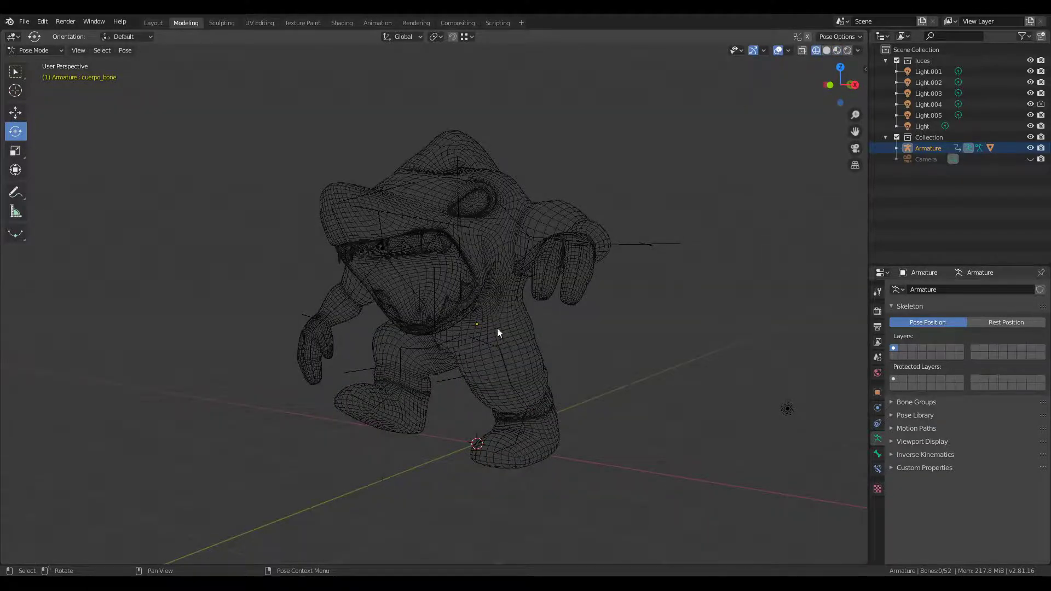
pyautogui.moveTo(497, 327); pyautogui.dragTo(553, 340, button='middle')
pyautogui.click(486, 288)
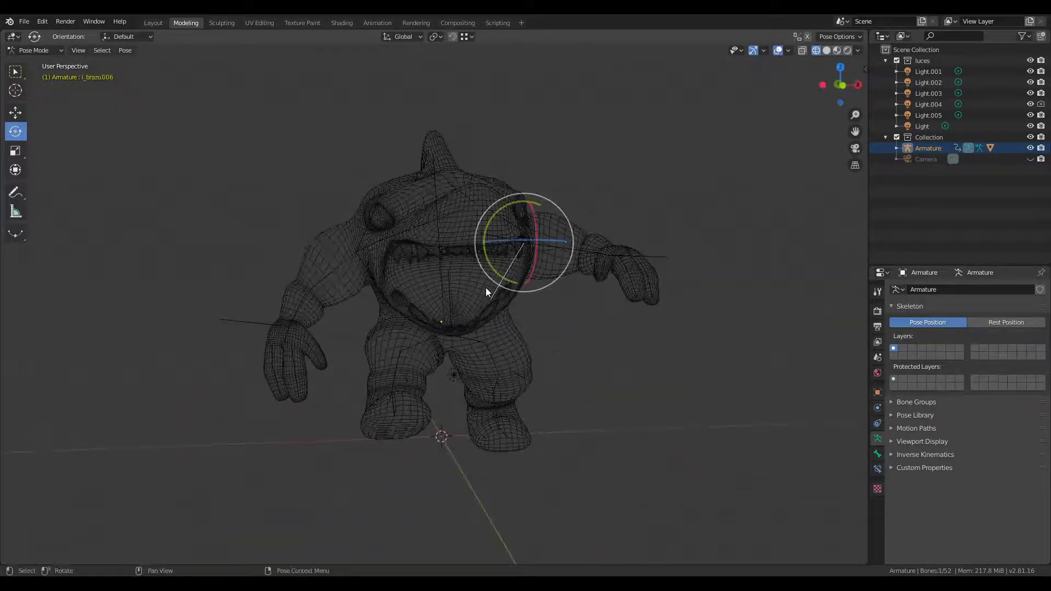
pyautogui.click(551, 331)
# Return to Object Mode, select the Tiburon mesh and switch to Rendered shading.
pyautogui.click(34, 50)
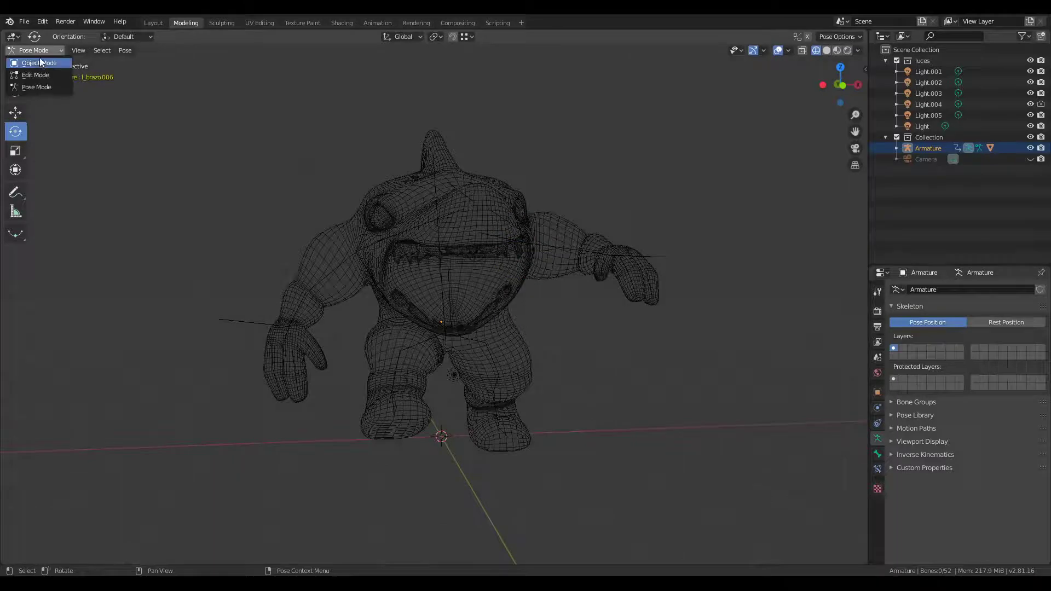
pyautogui.click(267, 232)
pyautogui.click(403, 219)
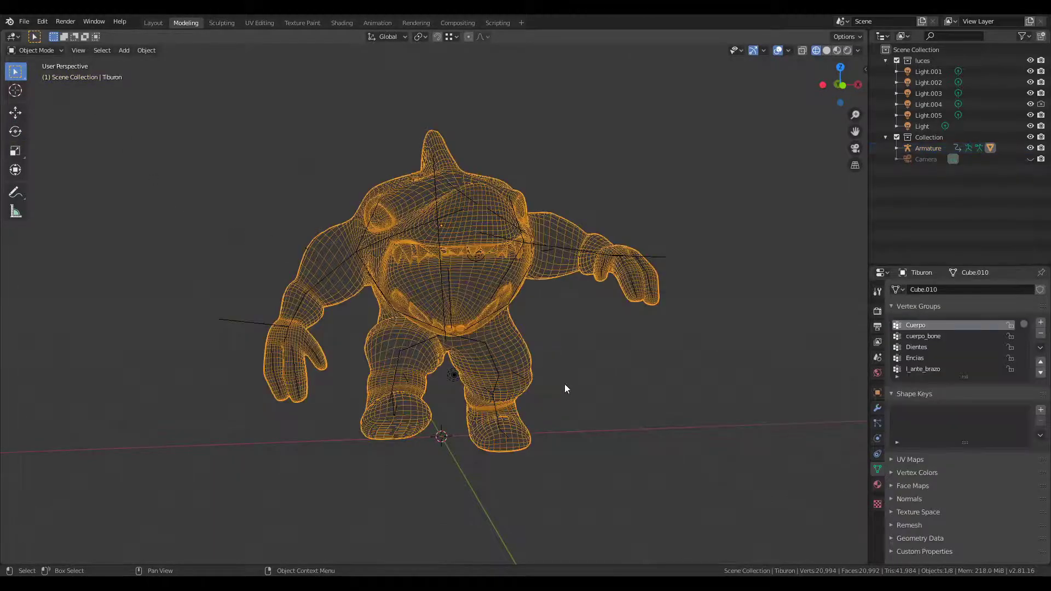
pyautogui.moveTo(566, 386)
pyautogui.mouseDown(button='middle')
pyautogui.moveTo(413, 380)
pyautogui.moveTo(521, 387)
pyautogui.moveTo(586, 354)
pyautogui.mouseUp(button='middle')
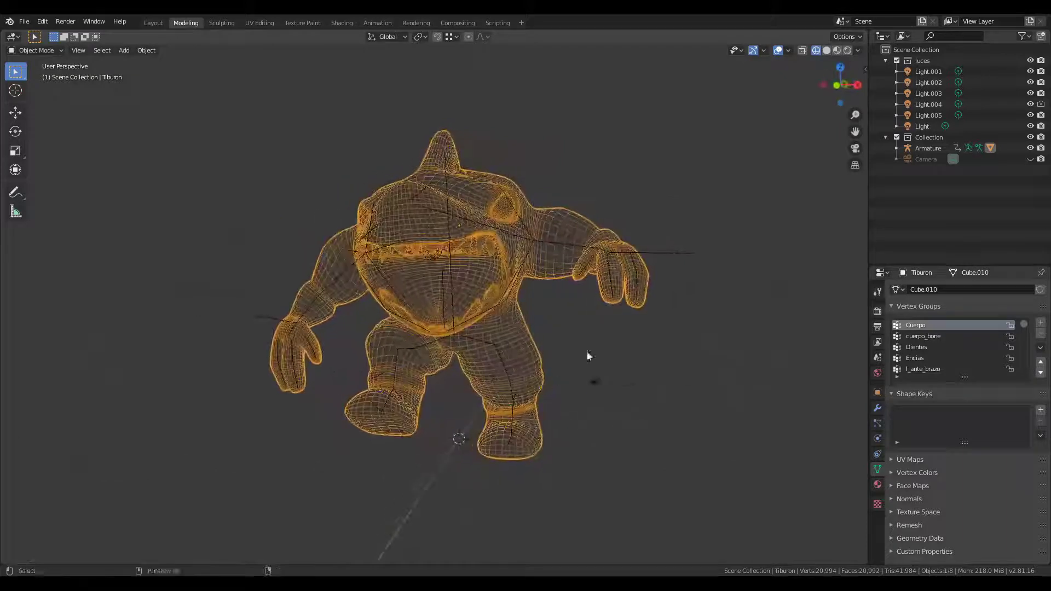
pyautogui.click(838, 52)
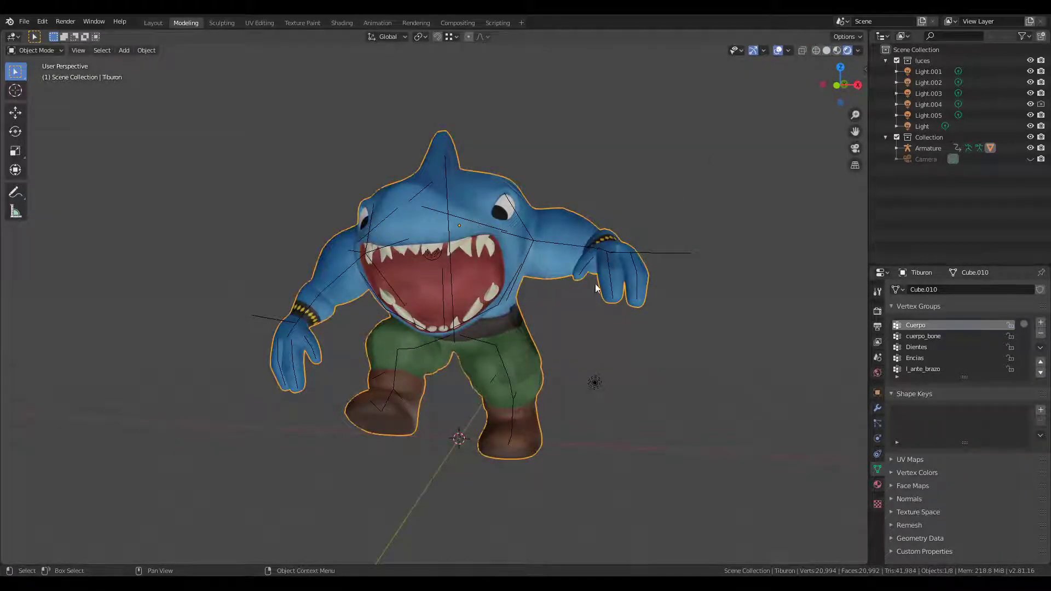
# Hide the Armature using its Outliner eye icon and orbit to check the final pose.
pyautogui.moveTo(500, 329)
pyautogui.mouseDown(button='middle')
pyautogui.moveTo(507, 335)
pyautogui.moveTo(444, 351)
pyautogui.moveTo(563, 347)
pyautogui.moveTo(596, 364)
pyautogui.moveTo(515, 371)
pyautogui.mouseUp(button='middle')
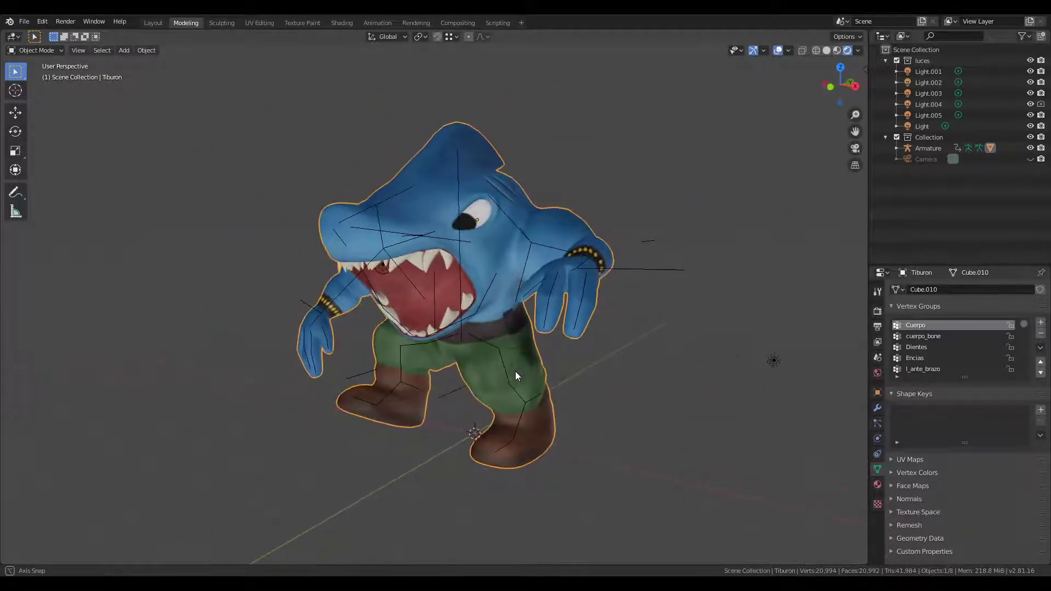
pyautogui.click(1030, 148)
pyautogui.moveTo(642, 350)
pyautogui.mouseDown(button='middle')
pyautogui.moveTo(618, 350)
pyautogui.moveTo(649, 352)
pyautogui.mouseUp(button='middle')
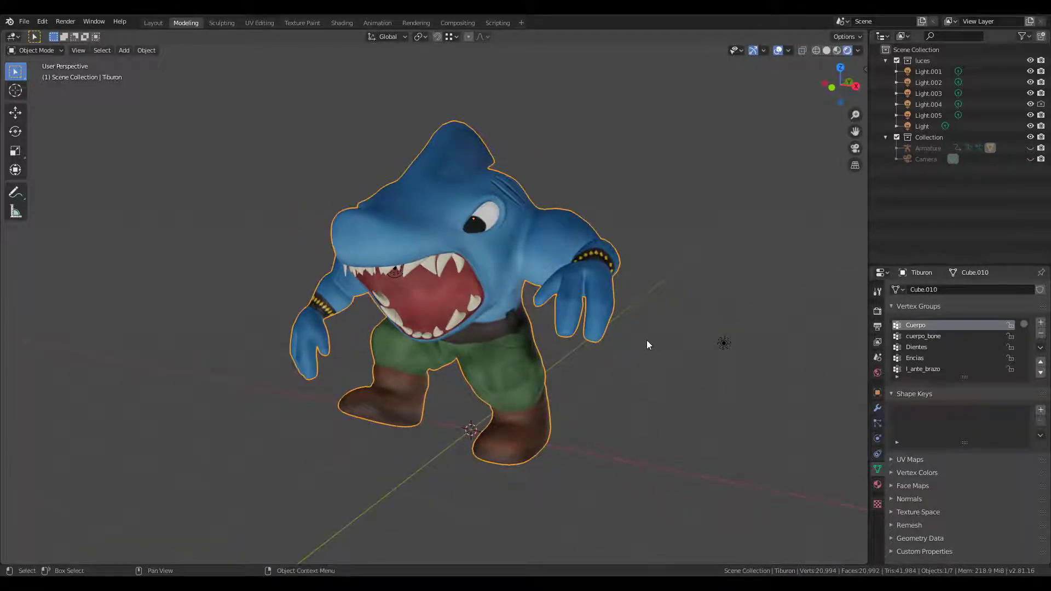